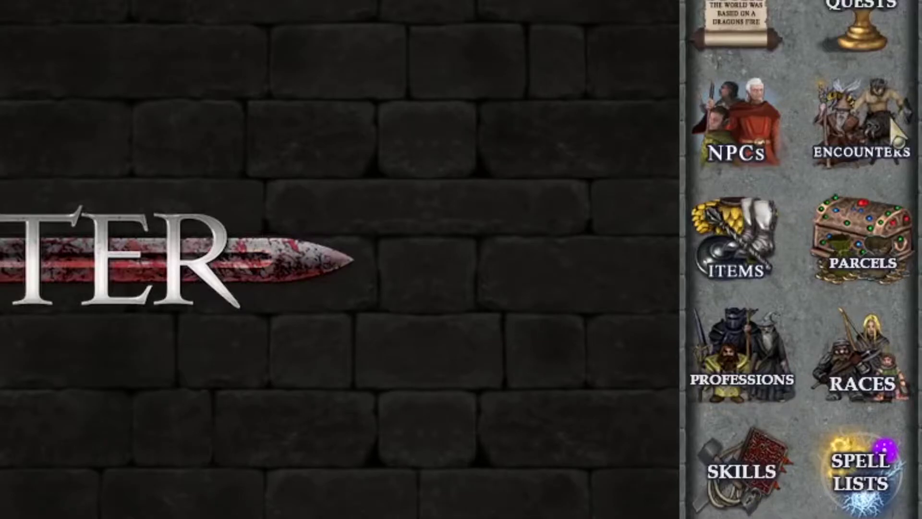
# Add a new encounter in the Encounters list and name it 'Llamas!'
pyautogui.click(897, 205)
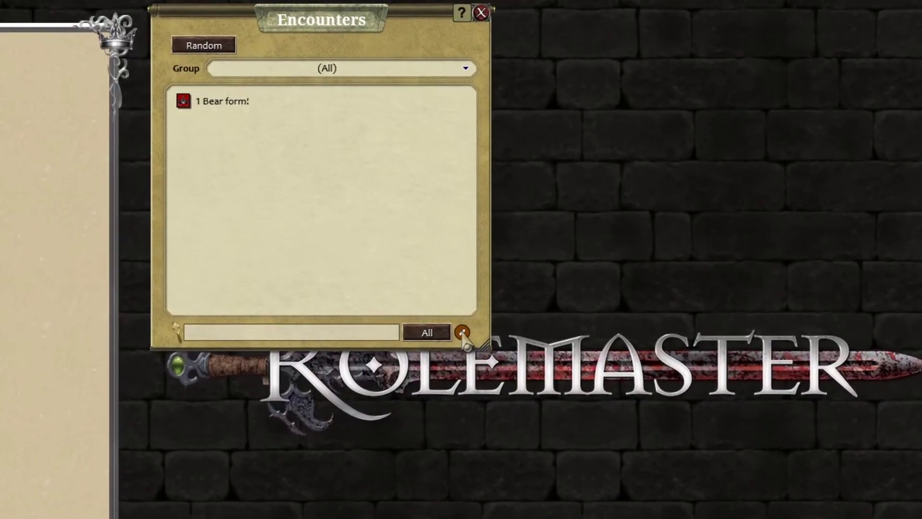
pyautogui.click(438, 294)
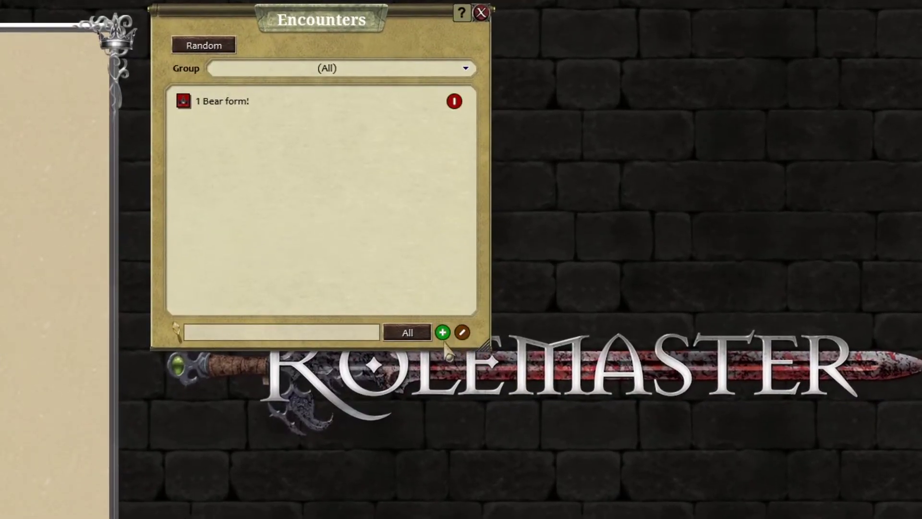
pyautogui.click(443, 332)
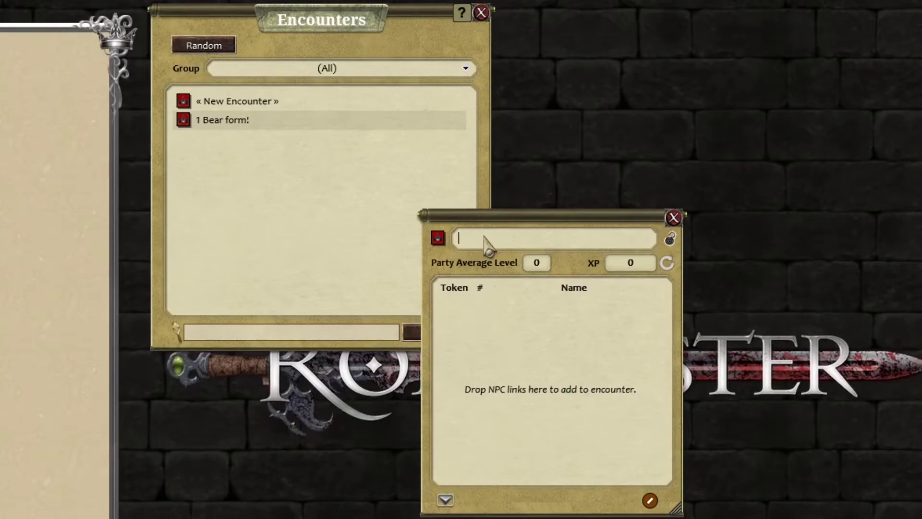
pyautogui.write('Llamas')
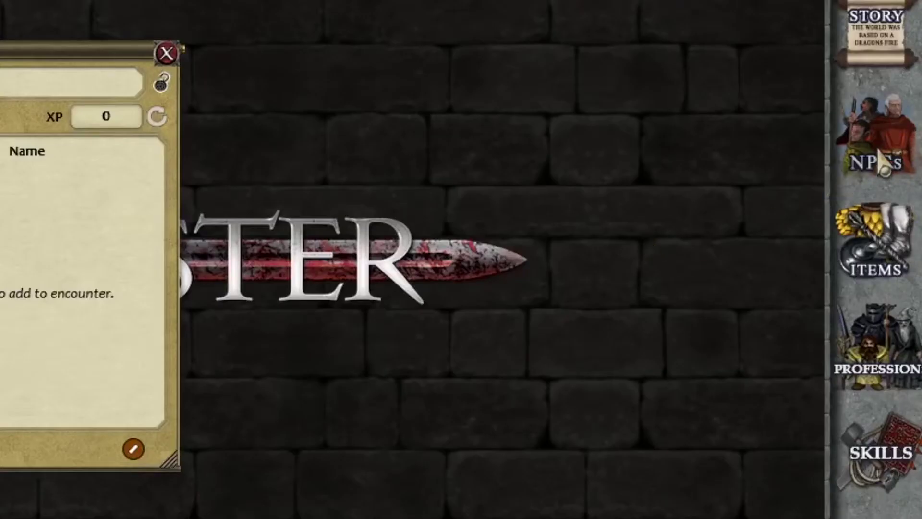
# Filter the NPC list by 'llam' and add three Llamas to the encounter
pyautogui.click(883, 162)
pyautogui.click(242, 459)
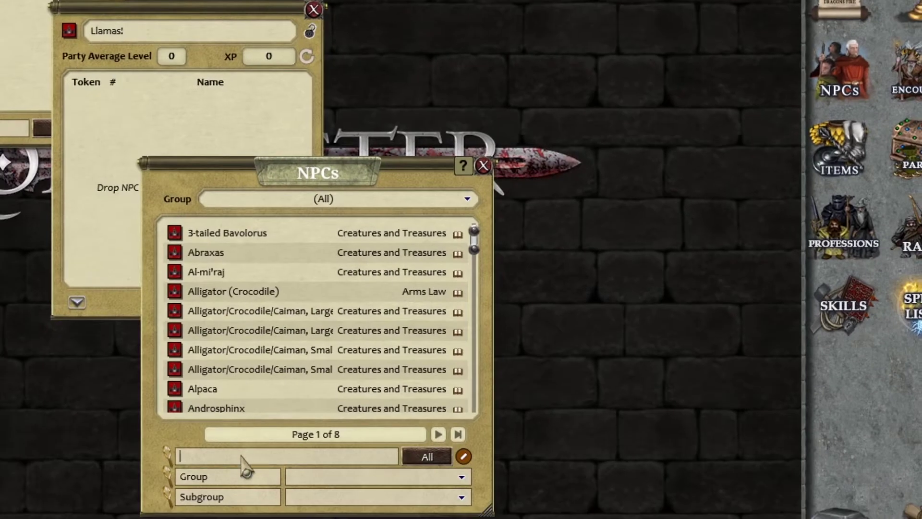
pyautogui.write('llam')
pyautogui.press('Return')
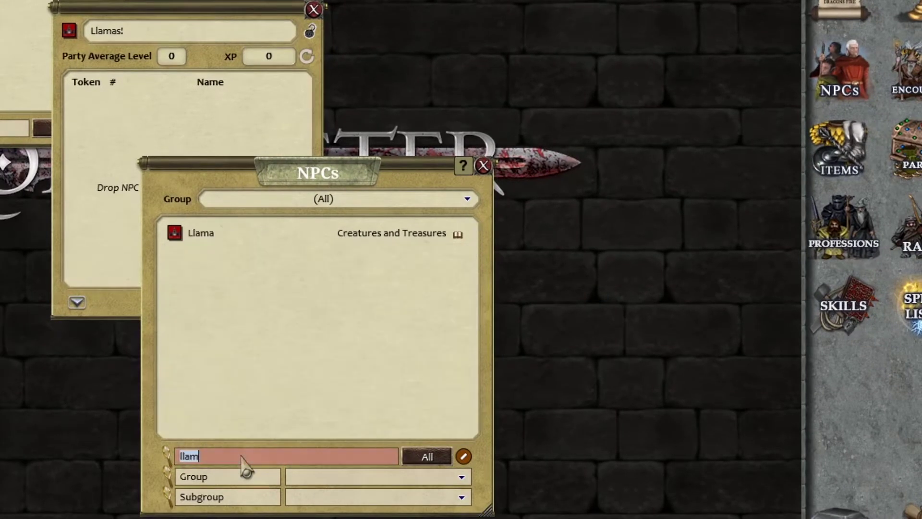
pyautogui.moveTo(174, 233); pyautogui.dragTo(117, 221)
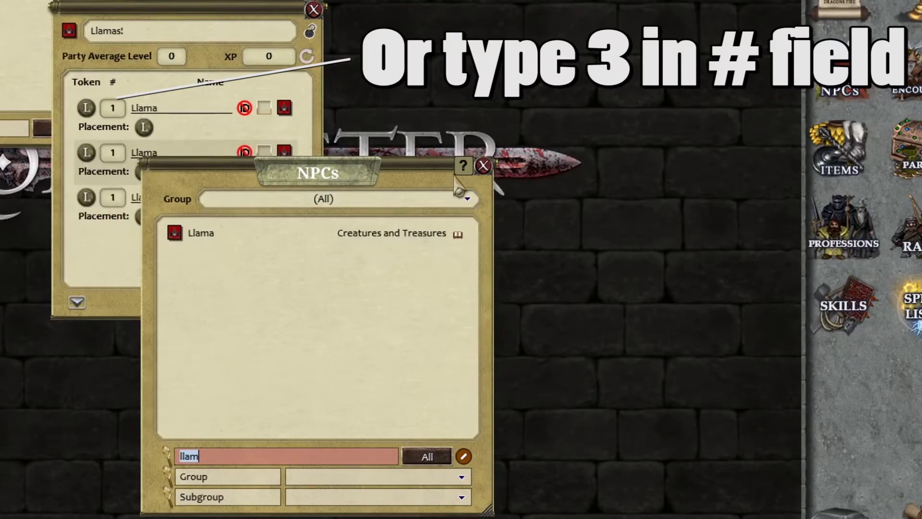
pyautogui.click(483, 165)
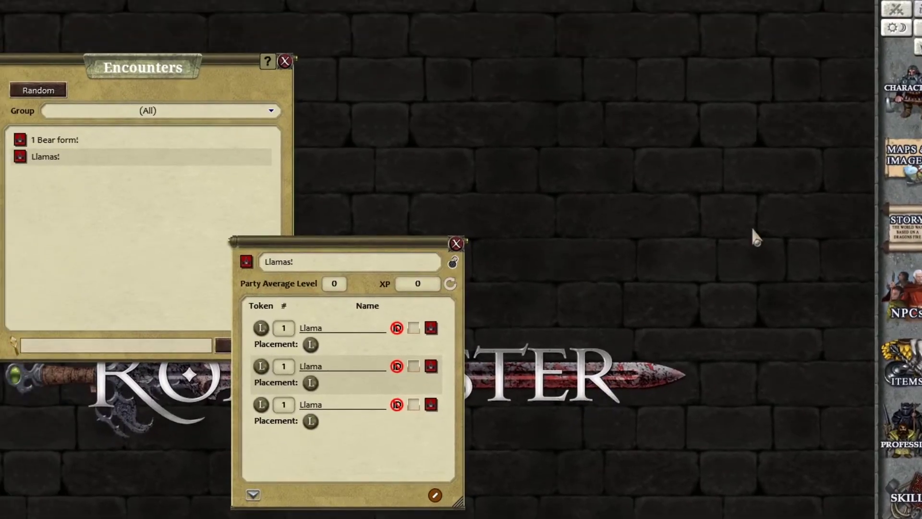
# Send the three Llamas to the Combat Tracker, identify them as Llama, and close the encounter
pyautogui.click(896, 10)
pyautogui.moveTo(385, 166); pyautogui.dragTo(606, 73)
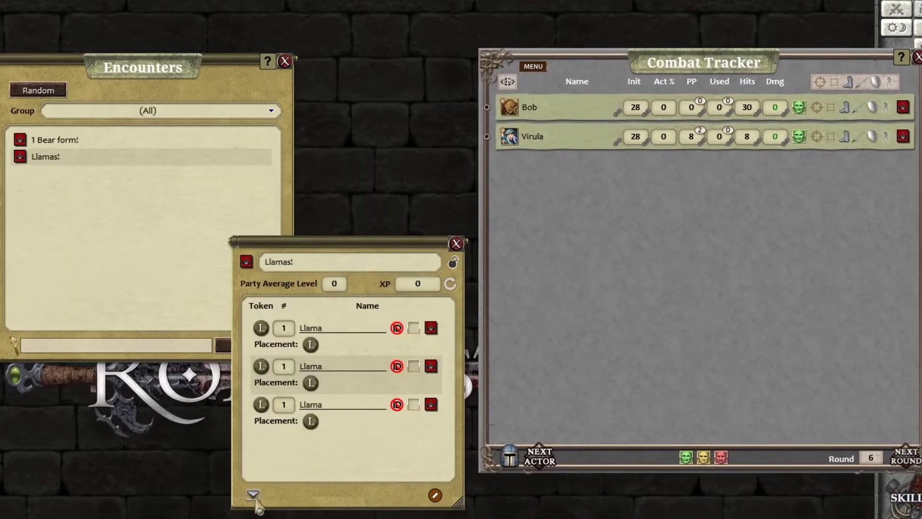
pyautogui.click(253, 495)
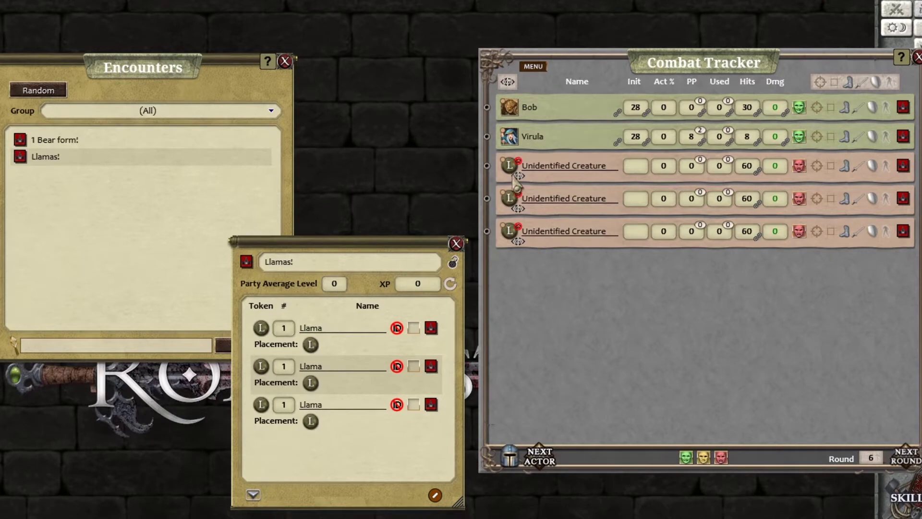
pyautogui.click(519, 161)
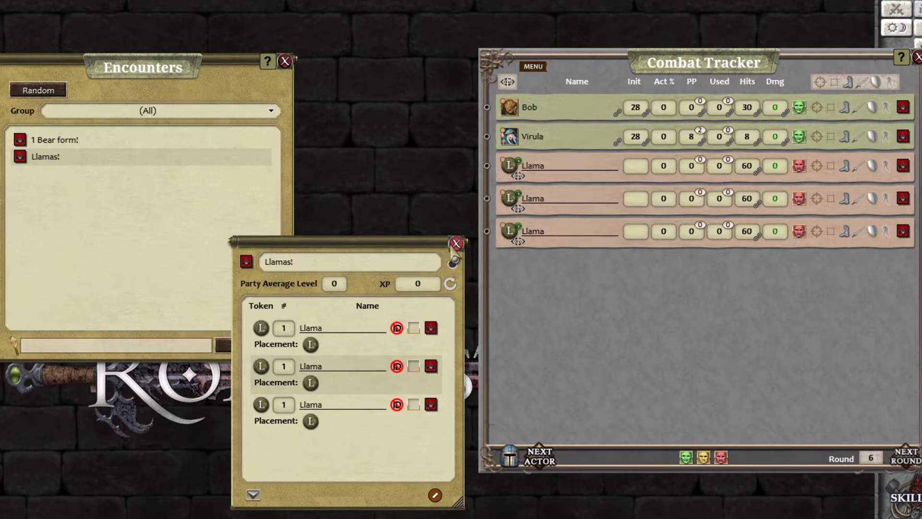
pyautogui.click(455, 244)
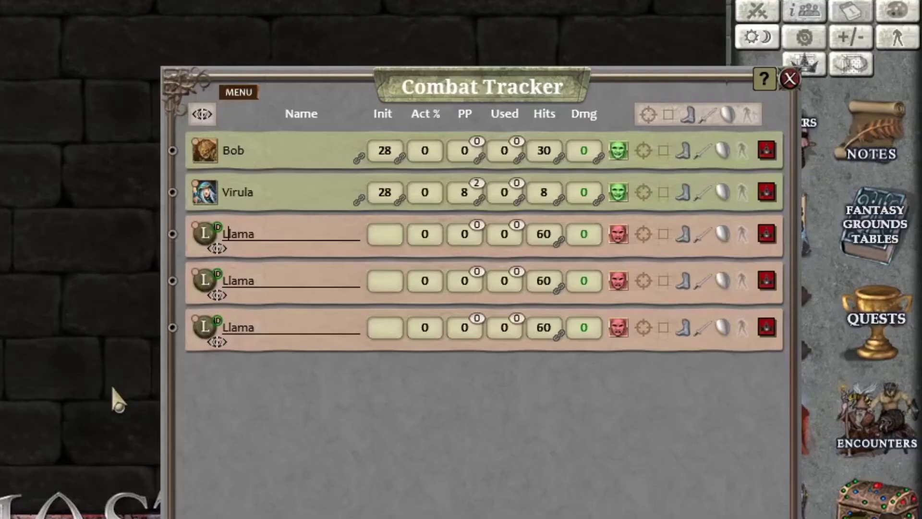
# Delete the foe Llamas from the Combat Tracker
pyautogui.click(240, 94)
pyautogui.click(322, 117)
pyautogui.click(404, 116)
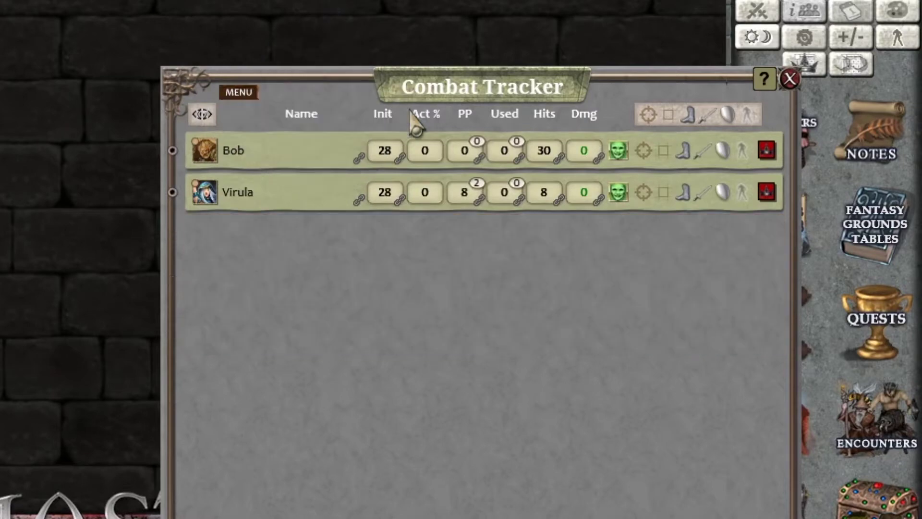
# Set the Add: NPC numbering option to Core: Random
pyautogui.click(804, 38)
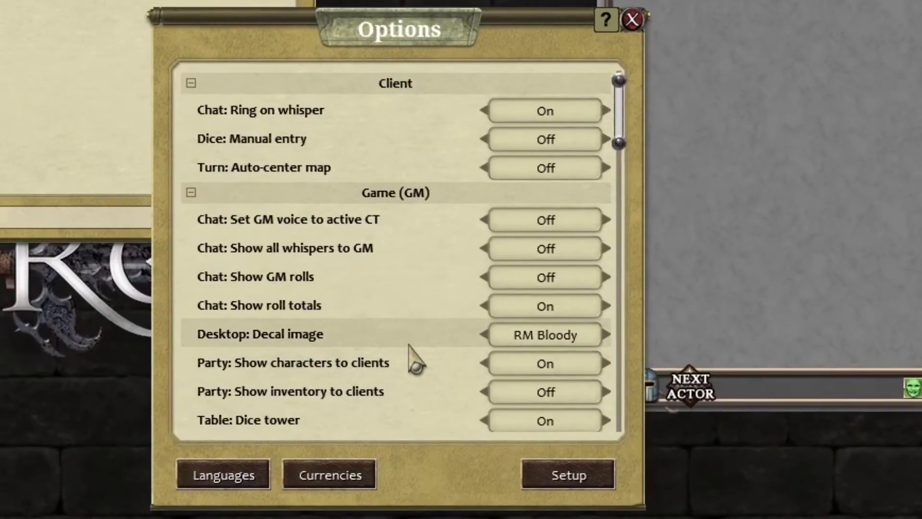
pyautogui.scroll(-5, 413, 355)
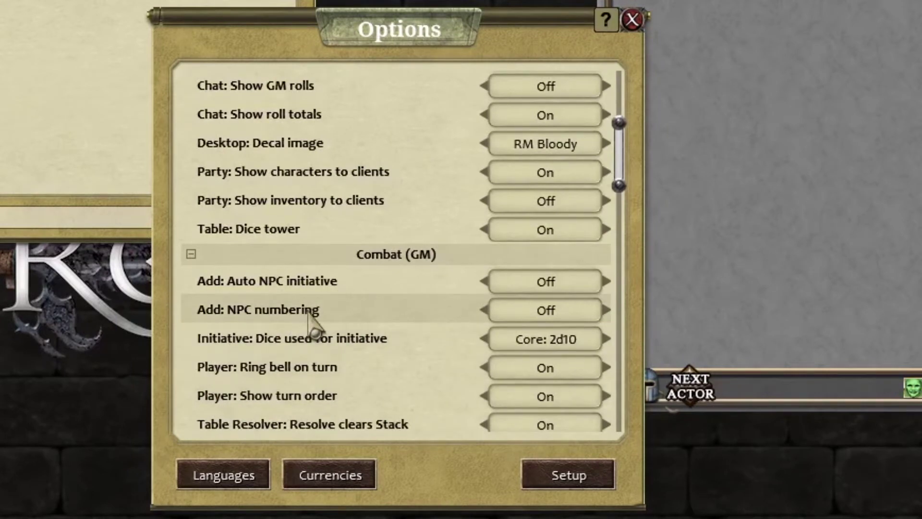
pyautogui.click(567, 313)
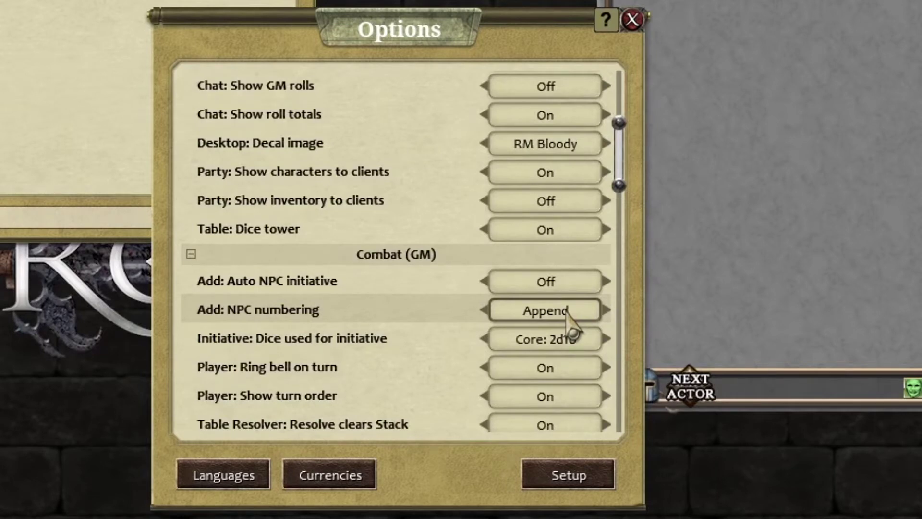
pyautogui.click(566, 310)
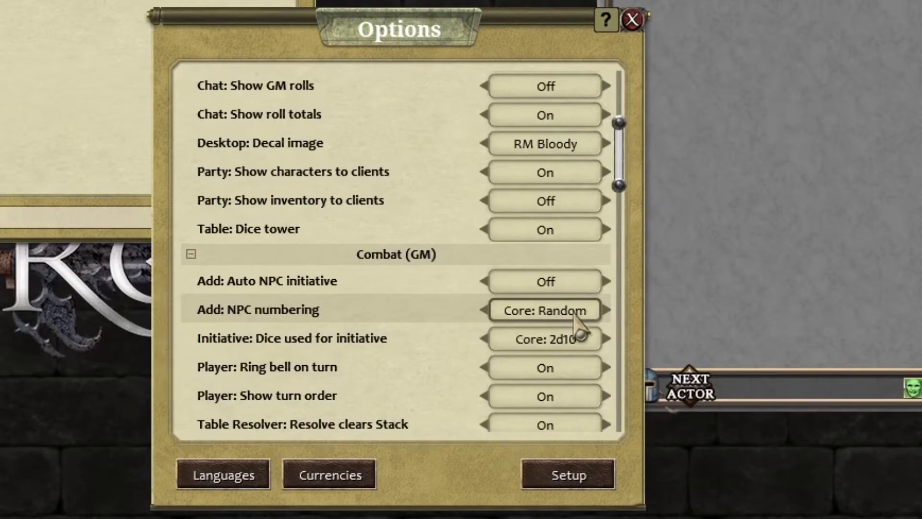
pyautogui.click(633, 20)
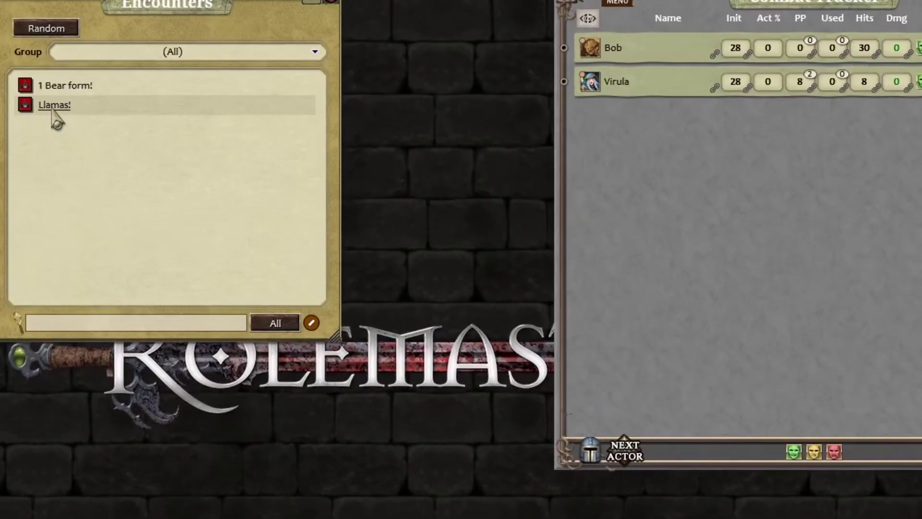
# Add Llamas! to the tracker as identified Llama 2, 6 and 3, then recalculate encounter XP
pyautogui.doubleClick(10, 38)
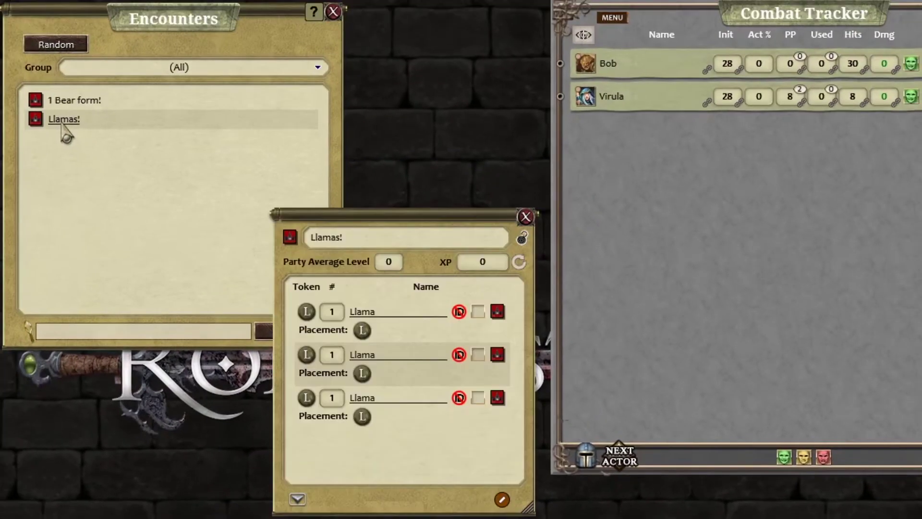
pyautogui.click(297, 499)
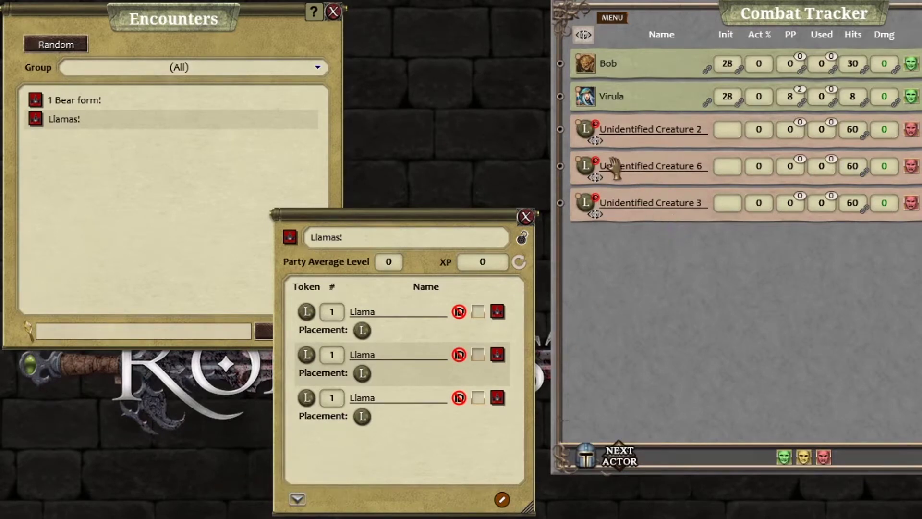
pyautogui.click(594, 127)
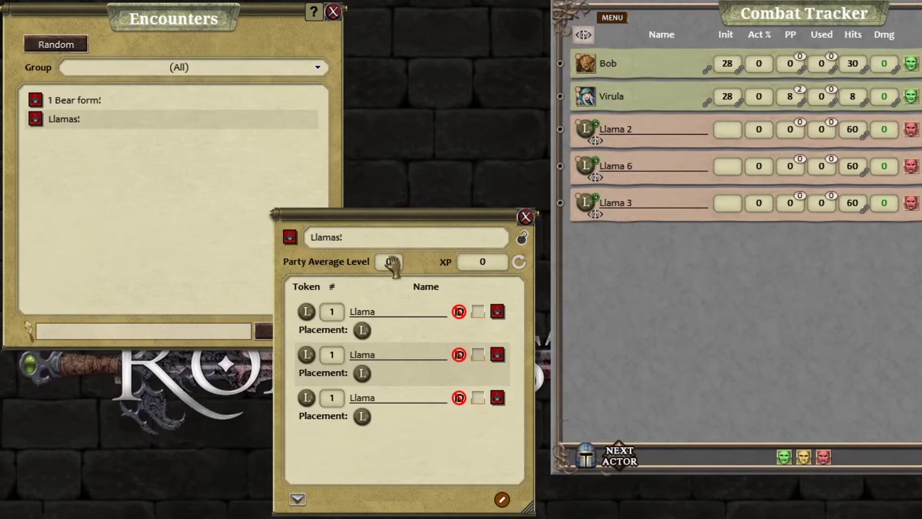
pyautogui.click(520, 262)
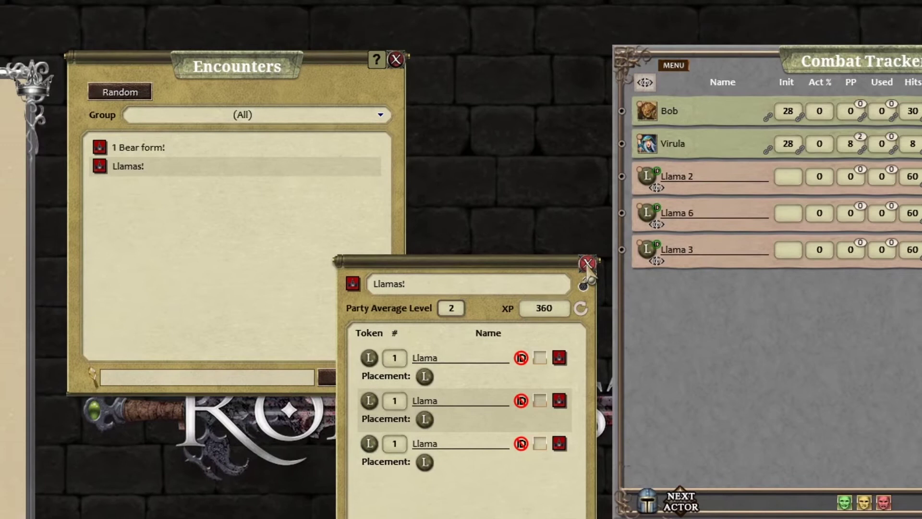
# Close and delete the Llamas! encounter
pyautogui.click(526, 216)
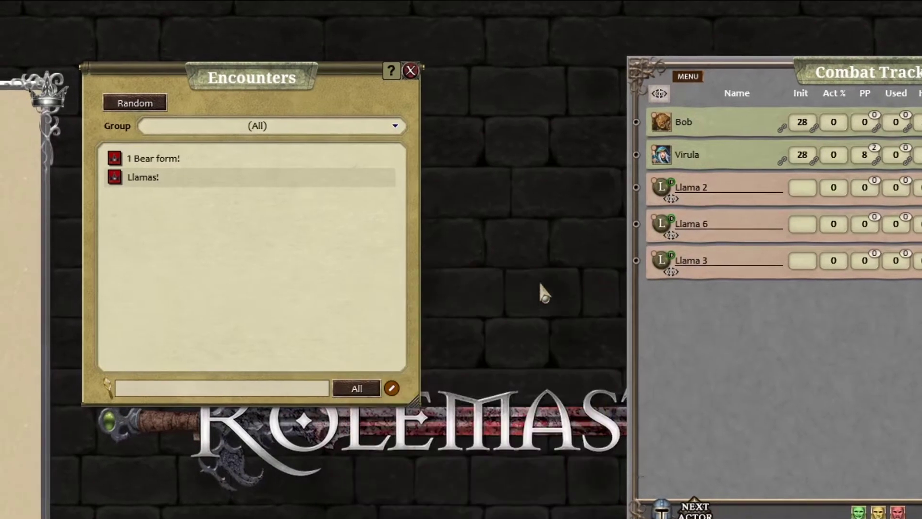
pyautogui.rightClick(140, 179)
pyautogui.click(96, 222)
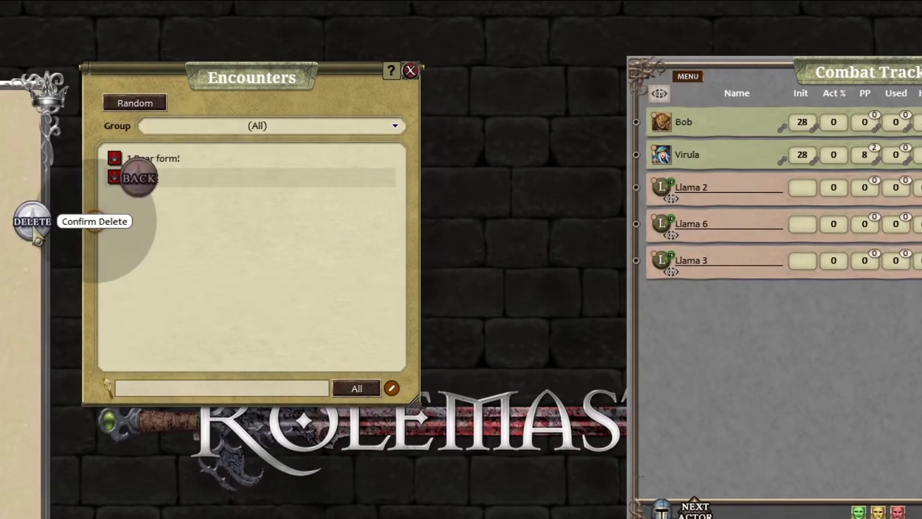
pyautogui.click(36, 226)
# Delete the foe Llamas from the Combat Tracker, leaving Bob and Virula
pyautogui.rightClick(688, 96)
pyautogui.click(749, 94)
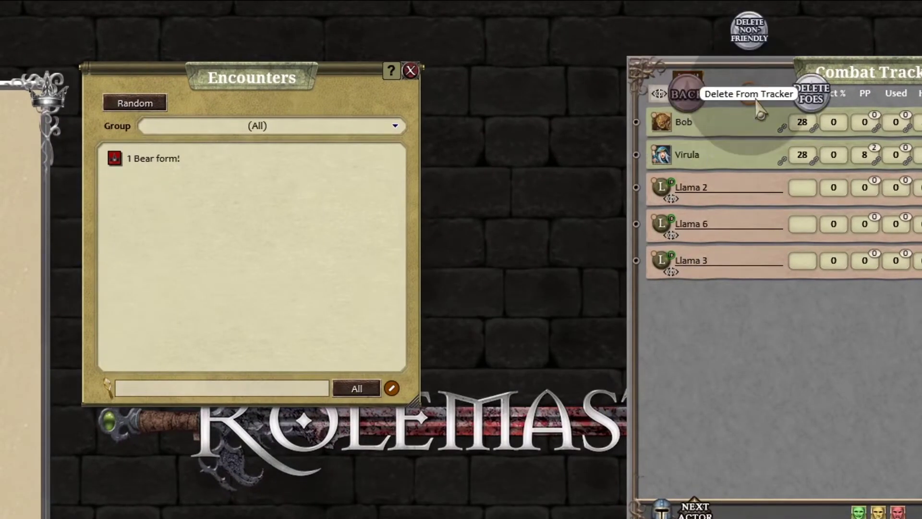
pyautogui.click(807, 94)
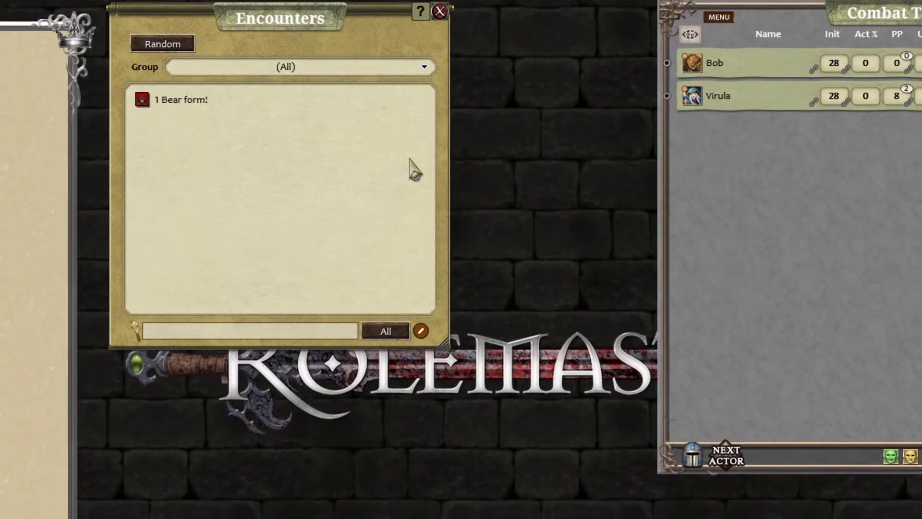
# In the Random encounters list, add a new encounter titled 'Llamas!'
pyautogui.click(149, 44)
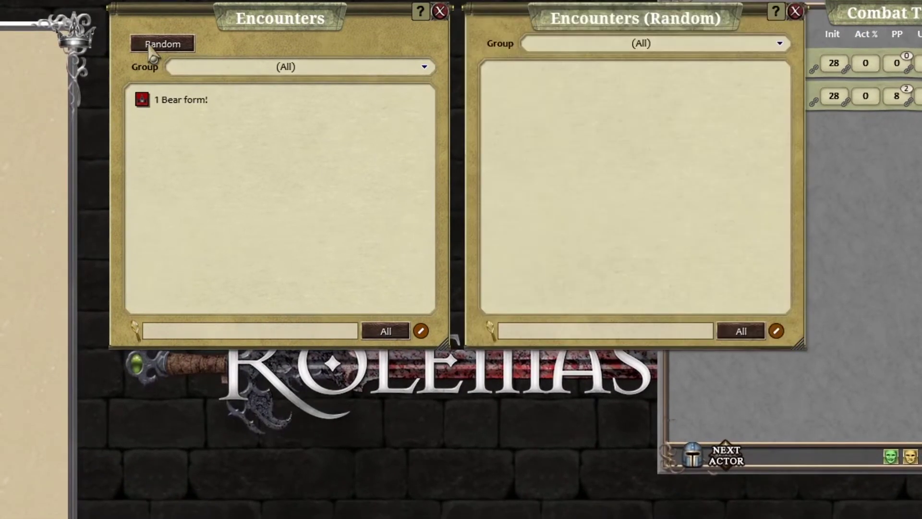
pyautogui.click(757, 330)
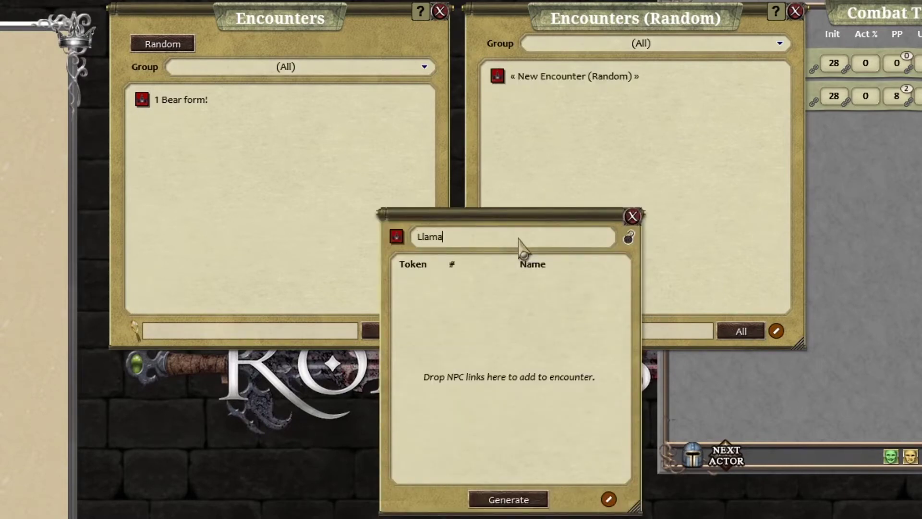
pyautogui.write('Llamas!')
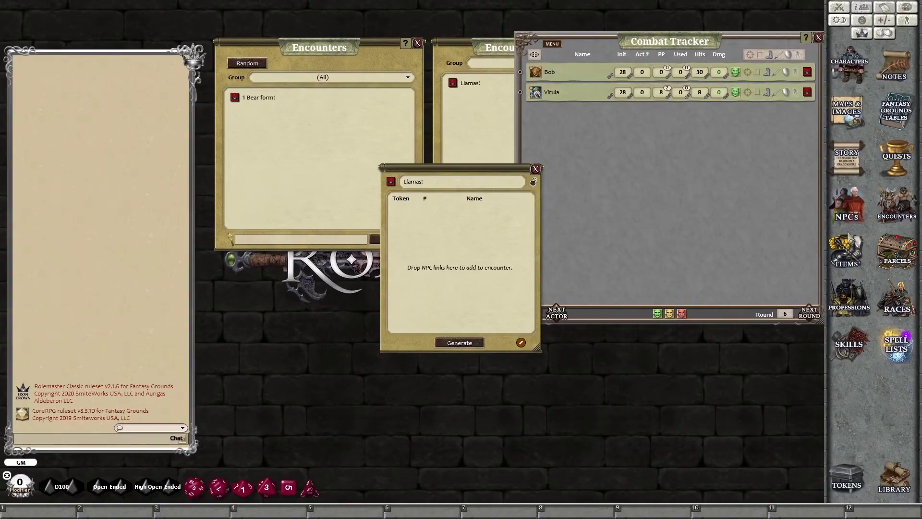
pyautogui.click(852, 213)
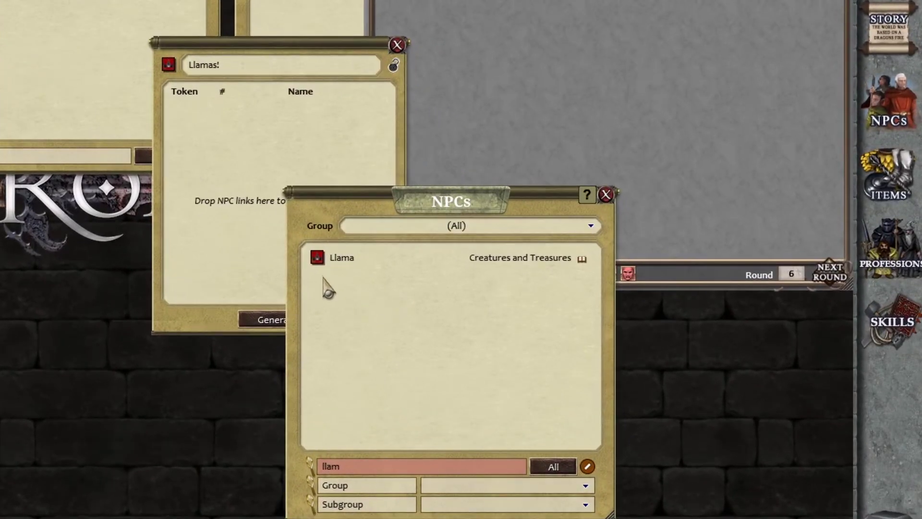
# Duplicate the Llama NPC twice
pyautogui.click(318, 260)
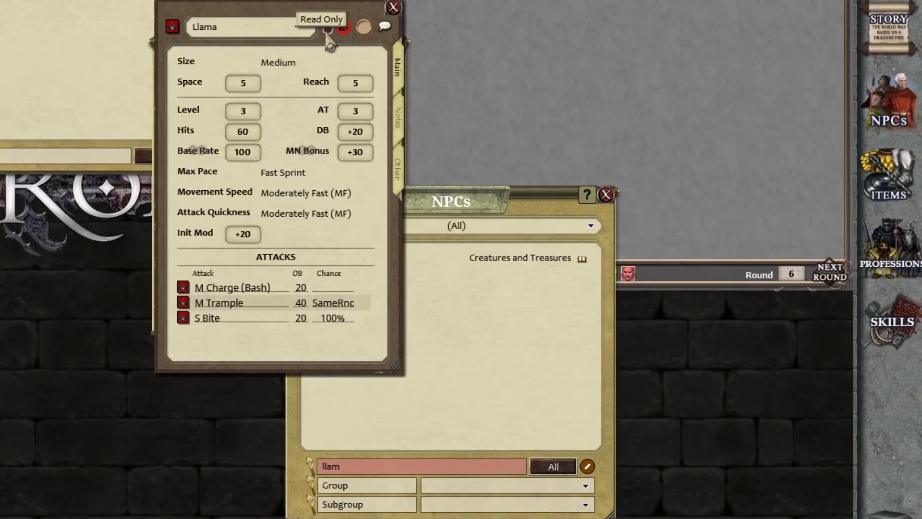
pyautogui.click(393, 8)
pyautogui.moveTo(317, 260); pyautogui.dragTo(382, 312)
pyautogui.moveTo(318, 262); pyautogui.dragTo(336, 322)
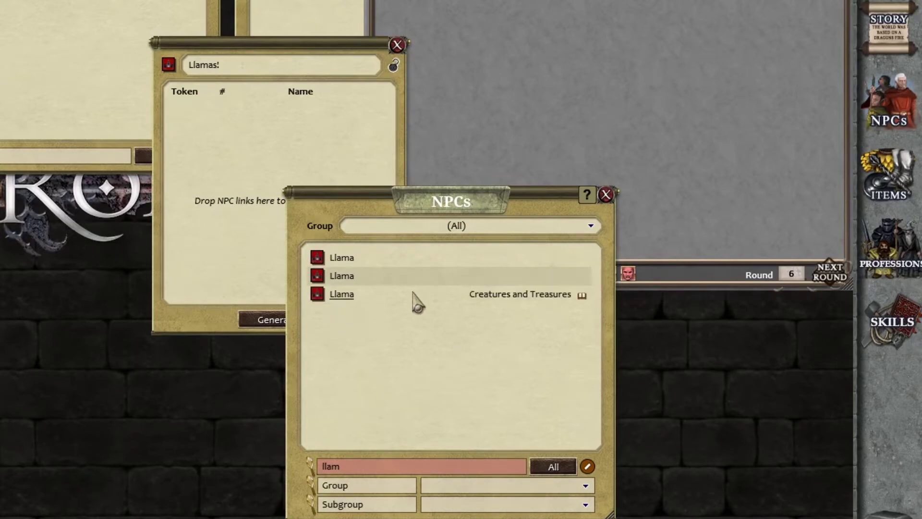
# Filter the NPCs to the (New) group and open one Llama copy's sheet
pyautogui.click(593, 224)
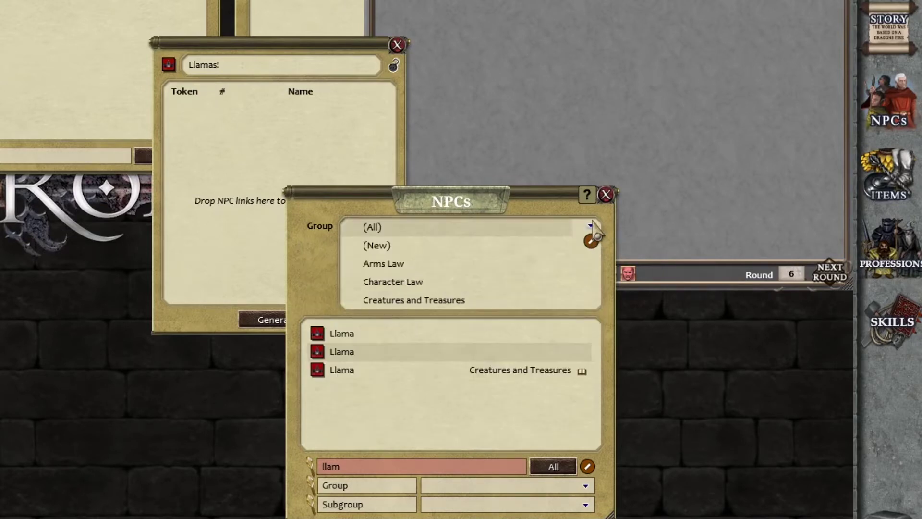
pyautogui.click(384, 246)
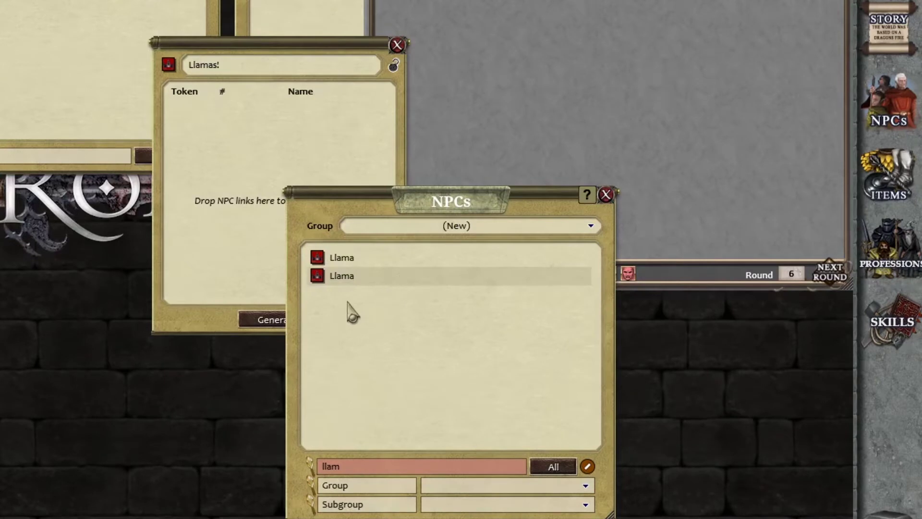
pyautogui.click(317, 258)
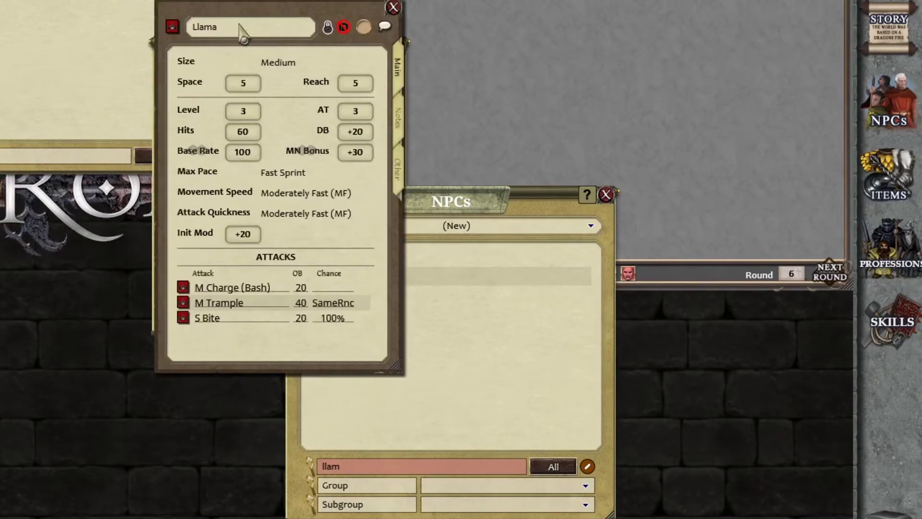
# Unlock the copy and make it 'Llama Warrior', Level 5, with attack OBs 40/60/40
pyautogui.click(328, 27)
pyautogui.click(230, 27)
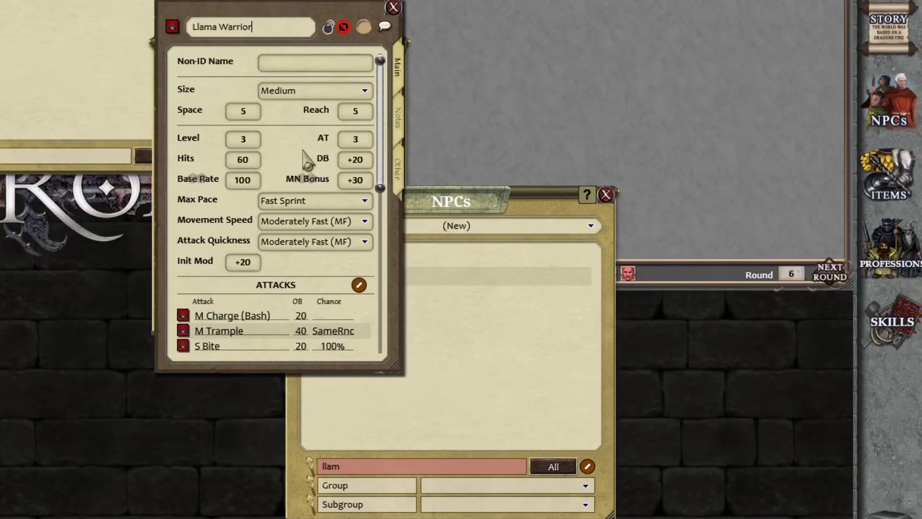
pyautogui.scroll(2, 243, 146)
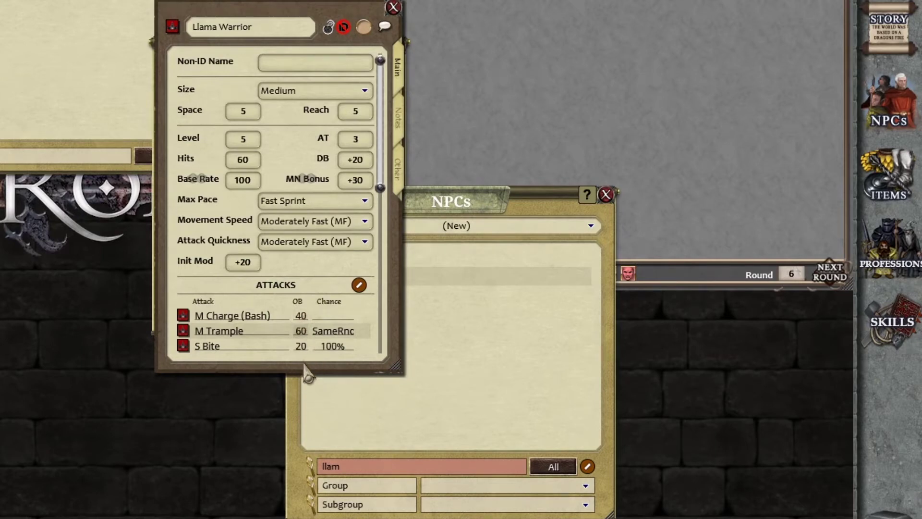
pyautogui.write('0')
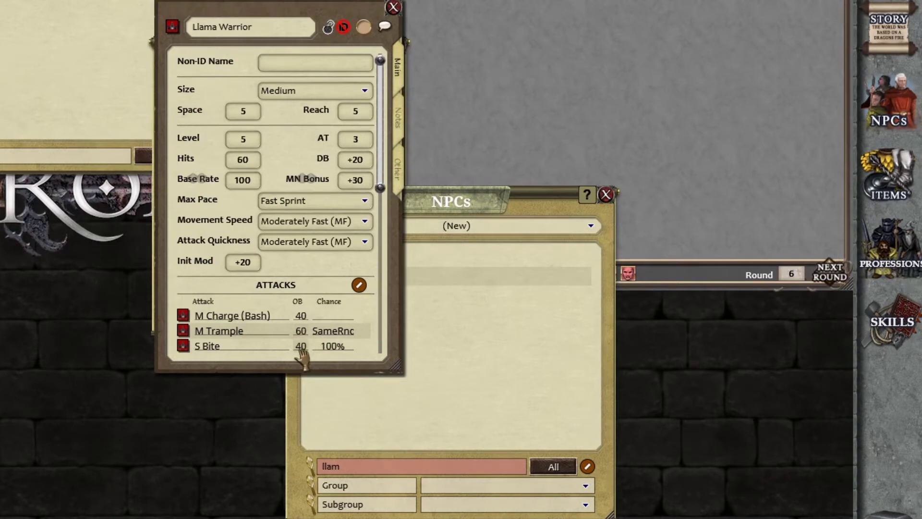
pyautogui.click(183, 346)
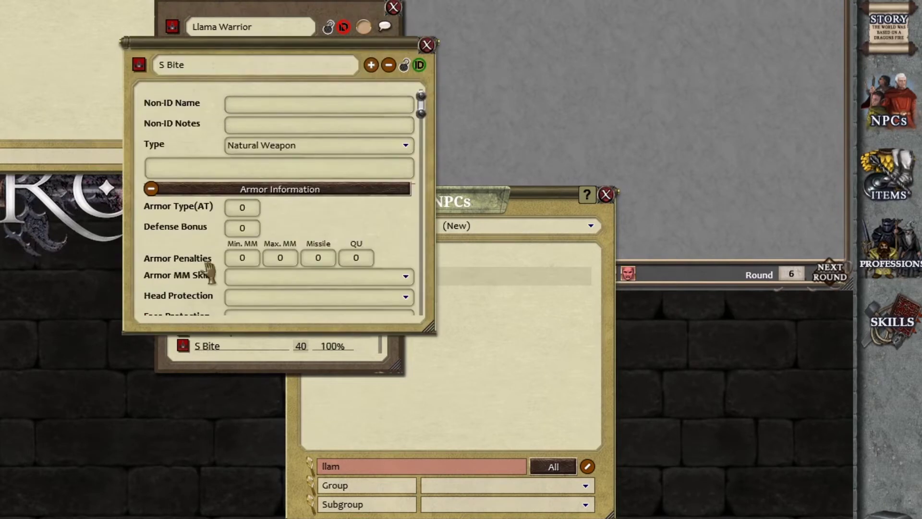
# Rename the S Bite to M Bite with max Rank 2/Medium
pyautogui.click(164, 67)
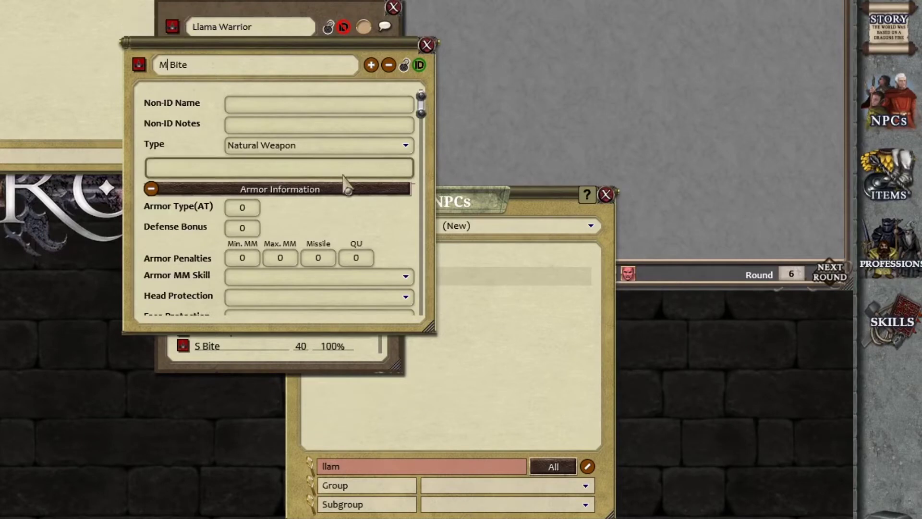
pyautogui.scroll(-6, 360, 262)
pyautogui.scroll(-3, 364, 262)
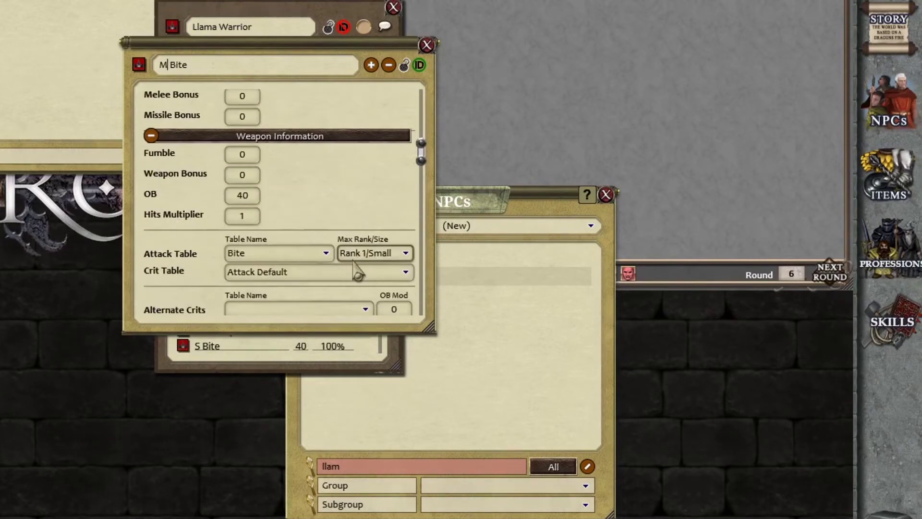
pyautogui.click(406, 253)
pyautogui.click(380, 288)
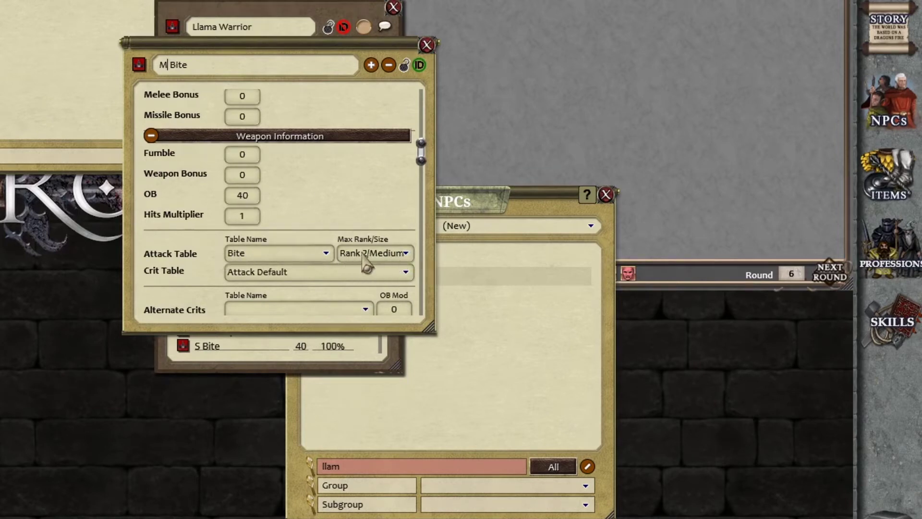
pyautogui.click(427, 45)
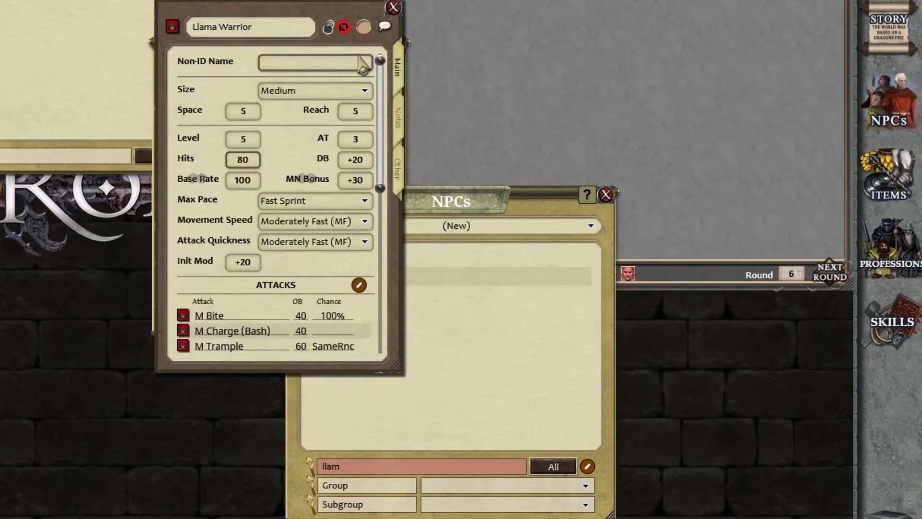
# Give the Llama Warrior 80 Hits and open the second Llama copy
pyautogui.scroll(-1, 324, 36)
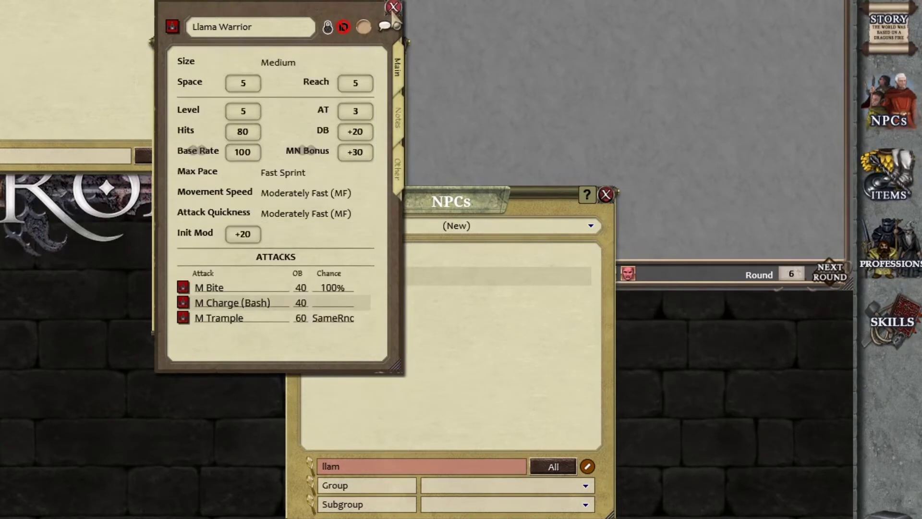
pyautogui.click(393, 8)
pyautogui.click(320, 260)
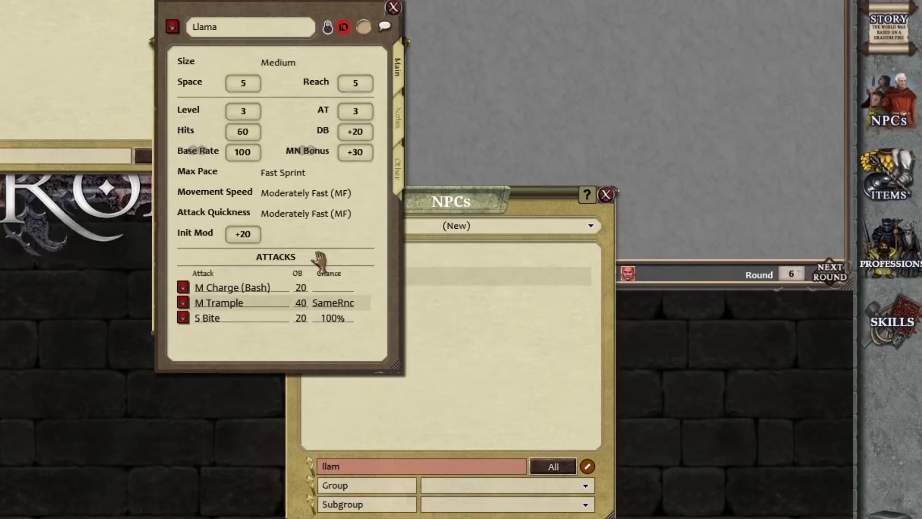
pyautogui.scroll(1, 277, 33)
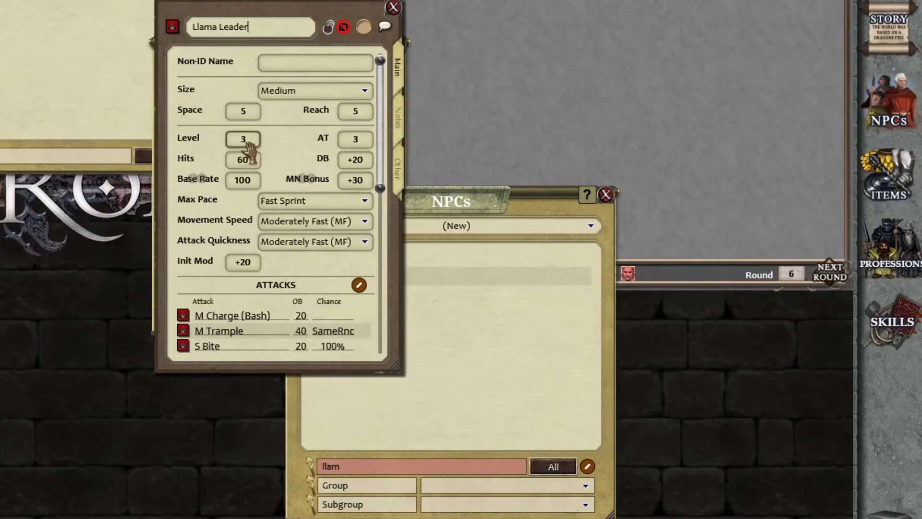
# Rename the copy 'Llama Leader' with Level 6, 90 Hits and attack OBs 50/70/50
pyautogui.scroll(3, 248, 143)
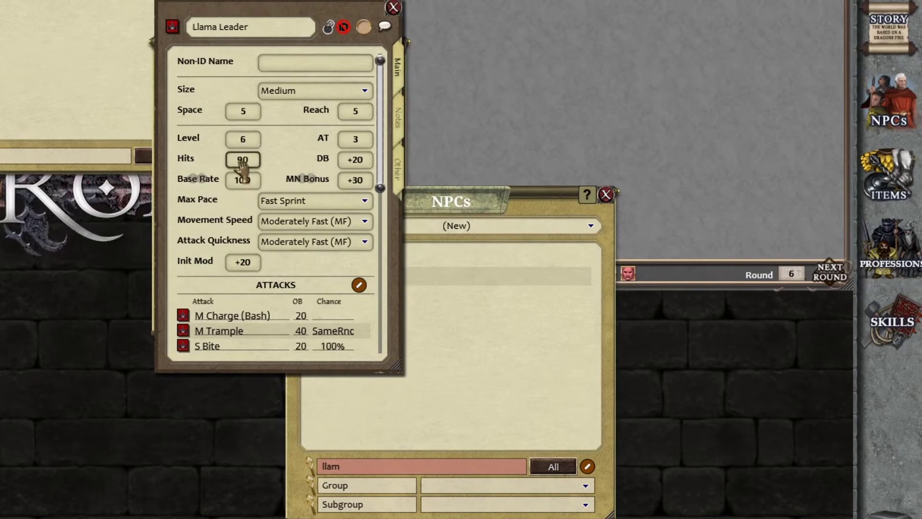
pyautogui.scroll(-3, 329, 225)
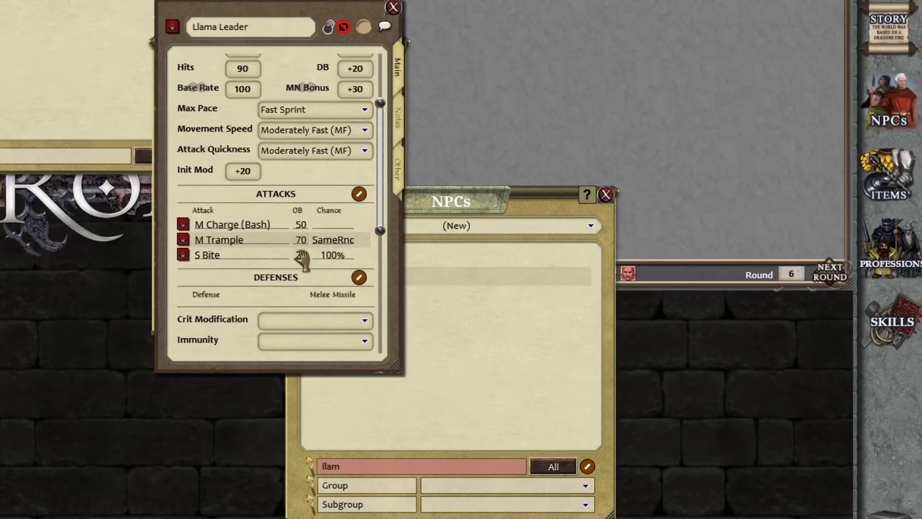
pyautogui.write('0')
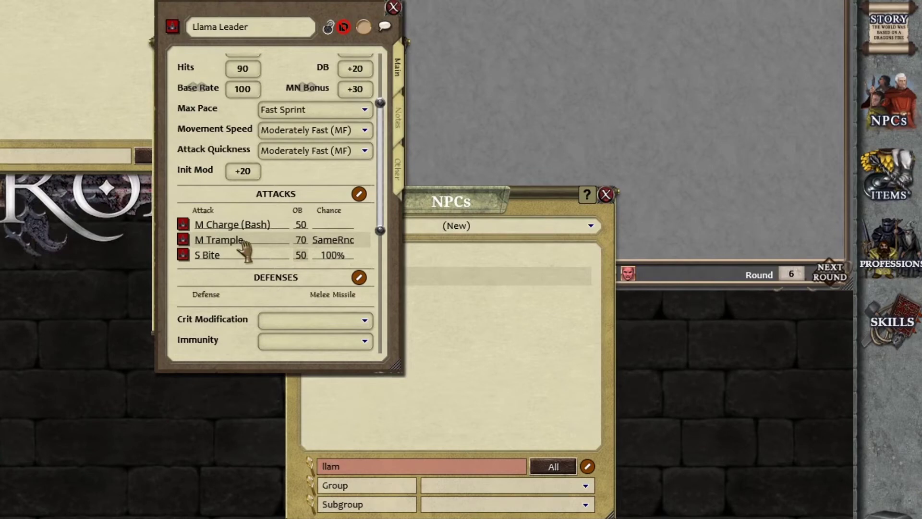
# Change M Charge (Bash) to L Charge with max Rank 3/Large
pyautogui.click(183, 224)
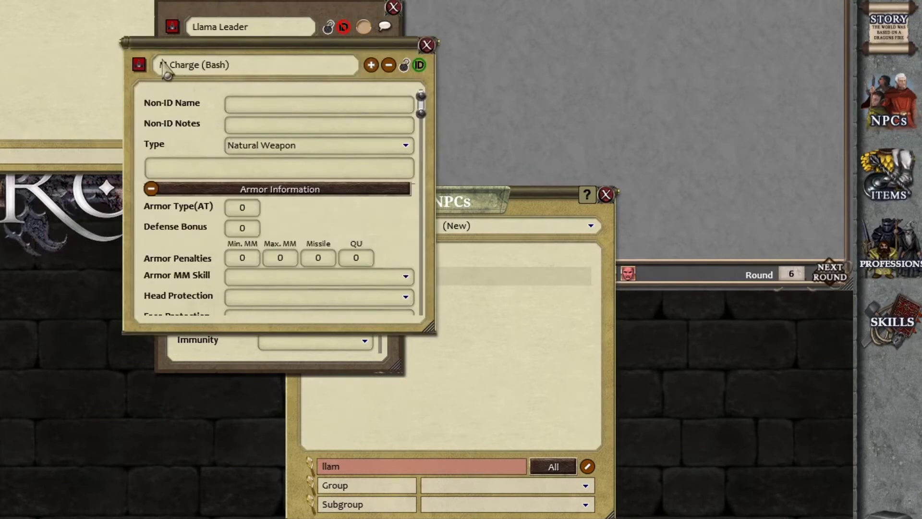
pyautogui.press('Delete')
pyautogui.press('Delete')
pyautogui.write('L')
pyautogui.scroll(-3, 305, 246)
pyautogui.scroll(-5, 303, 244)
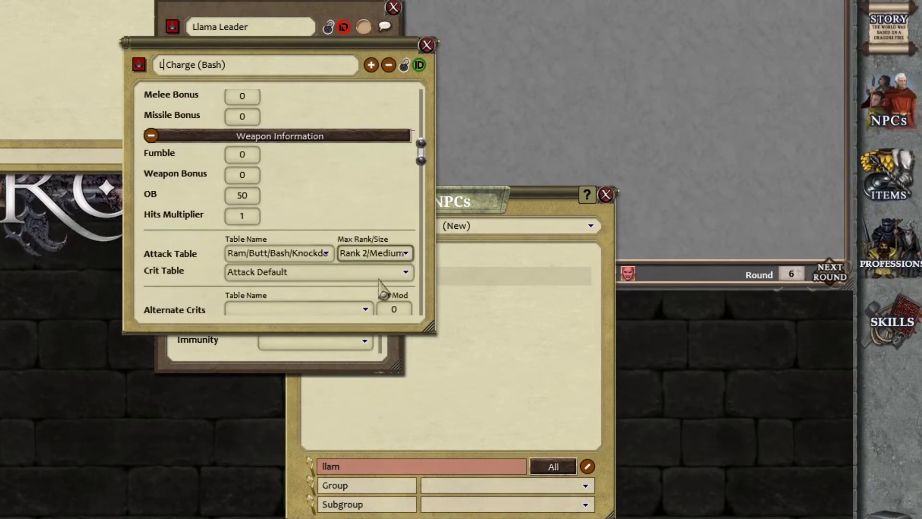
pyautogui.click(406, 253)
pyautogui.click(372, 299)
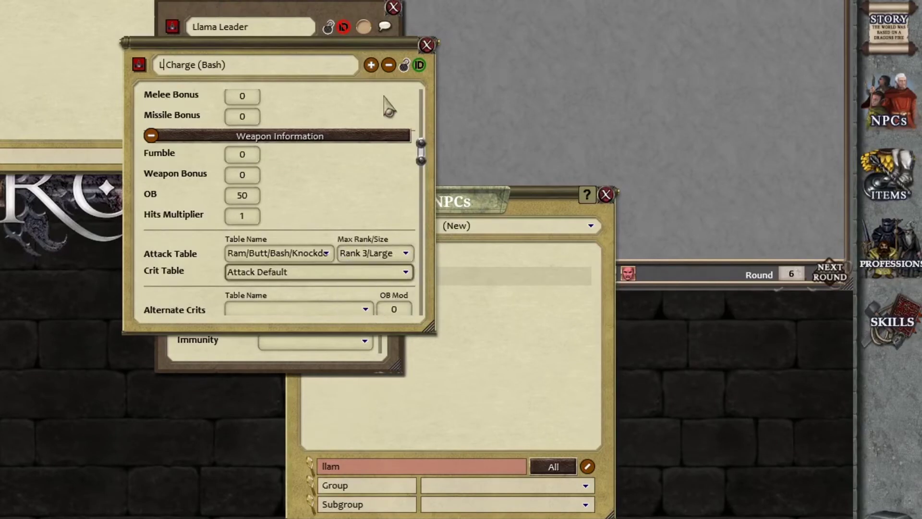
pyautogui.click(426, 45)
pyautogui.click(394, 7)
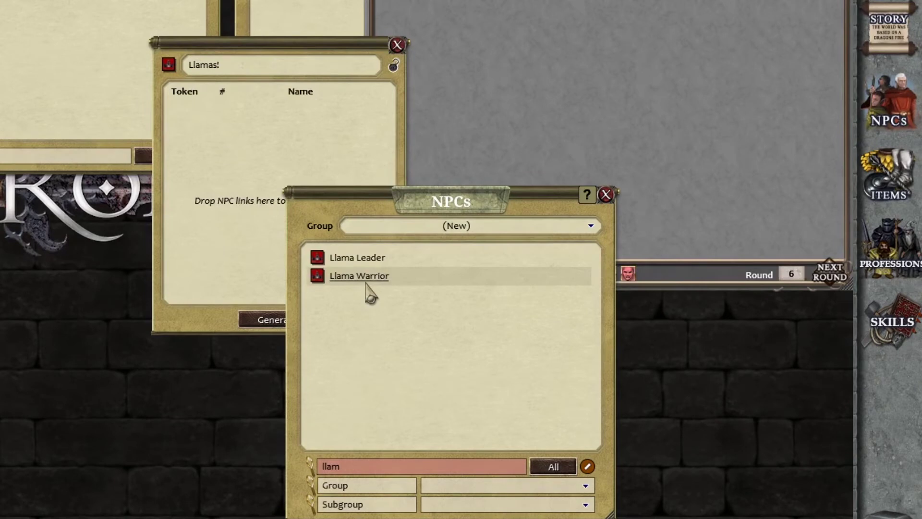
# Add the Llama Leader and Llama Warrior to Llamas!, with counts 1 and 1d4+1
pyautogui.moveTo(317, 260); pyautogui.dragTo(192, 158)
pyautogui.moveTo(317, 275); pyautogui.dragTo(184, 194)
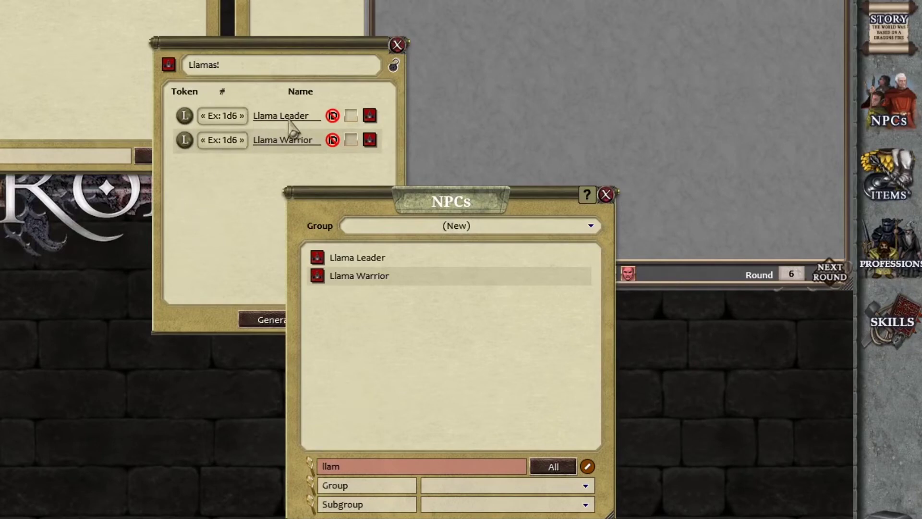
pyautogui.click(606, 194)
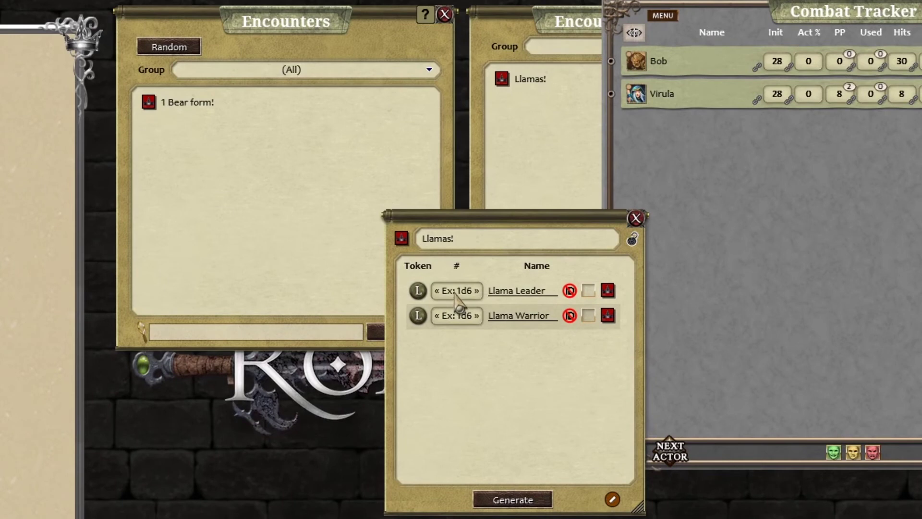
pyautogui.click(385, 236)
pyautogui.write('1')
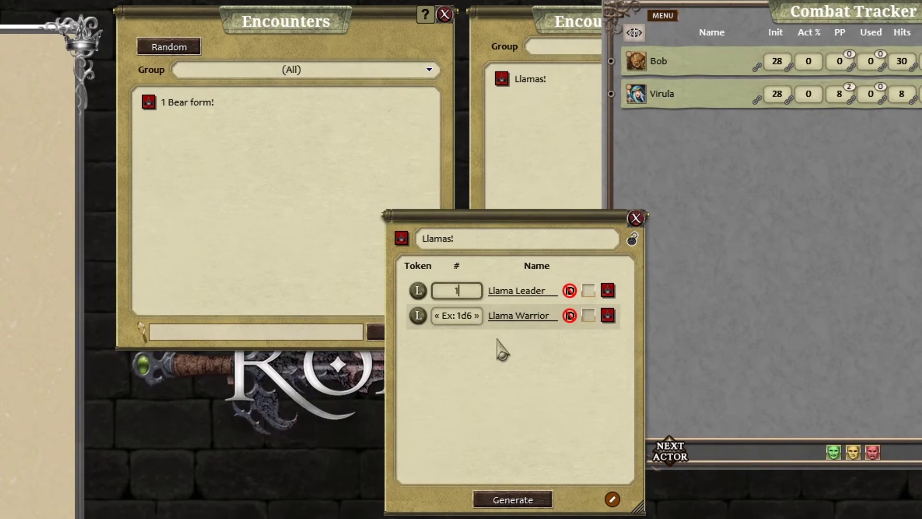
pyautogui.click(450, 317)
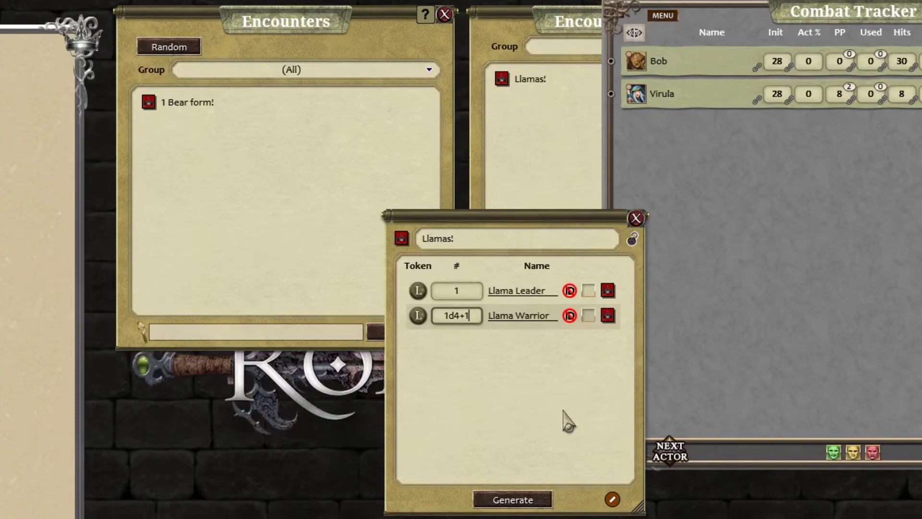
# Set both the Llama Leader and Llama Warriors to Hostile, then close the encounter
pyautogui.click(589, 291)
pyautogui.click(589, 291)
pyautogui.click(589, 291)
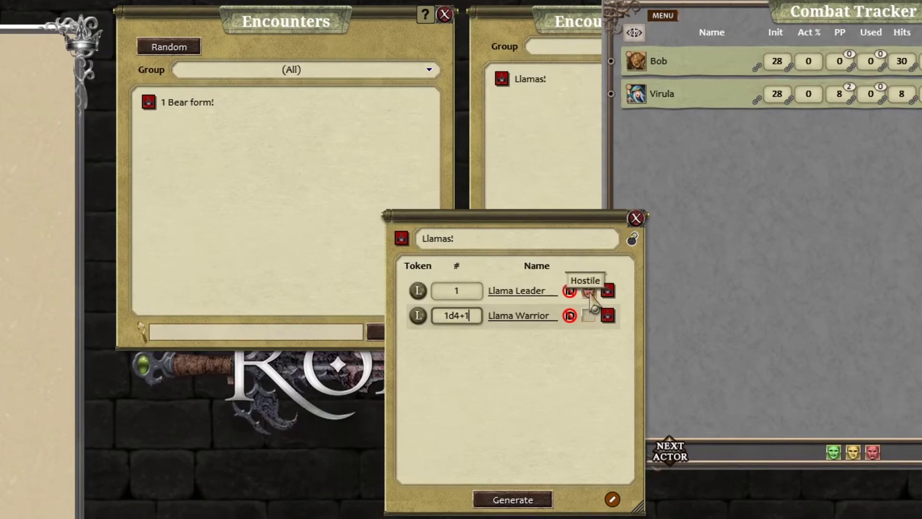
pyautogui.click(589, 315)
pyautogui.click(589, 317)
pyautogui.click(589, 316)
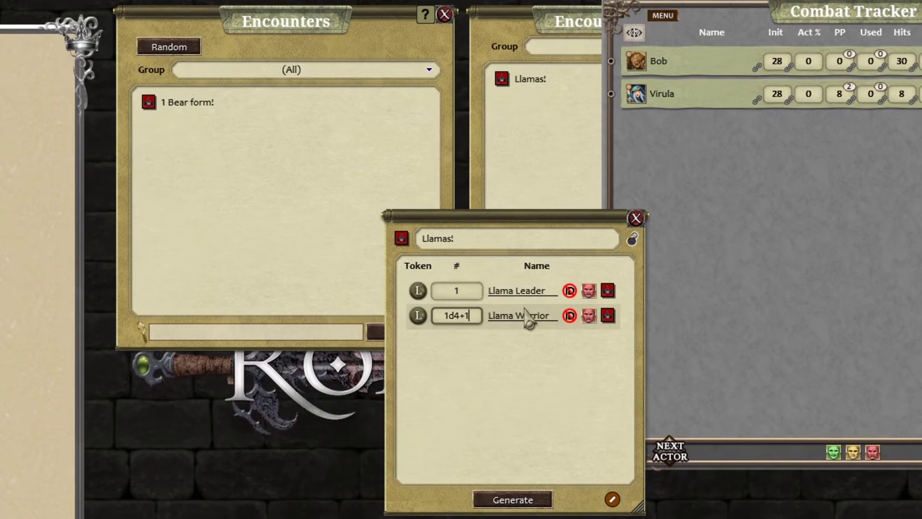
pyautogui.click(637, 218)
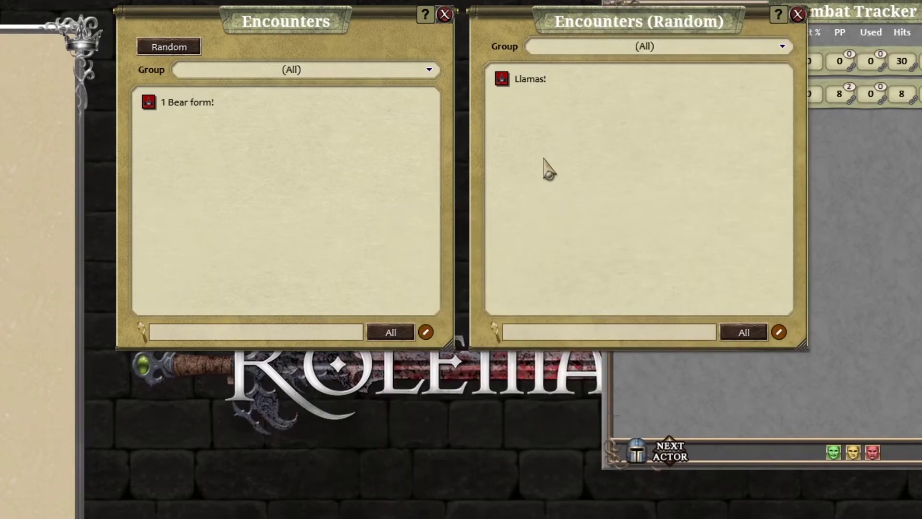
# Roll Llamas! into 1 Llama Leader and 4 Llama Warriors, then close the random-encounter windows
pyautogui.click(521, 82)
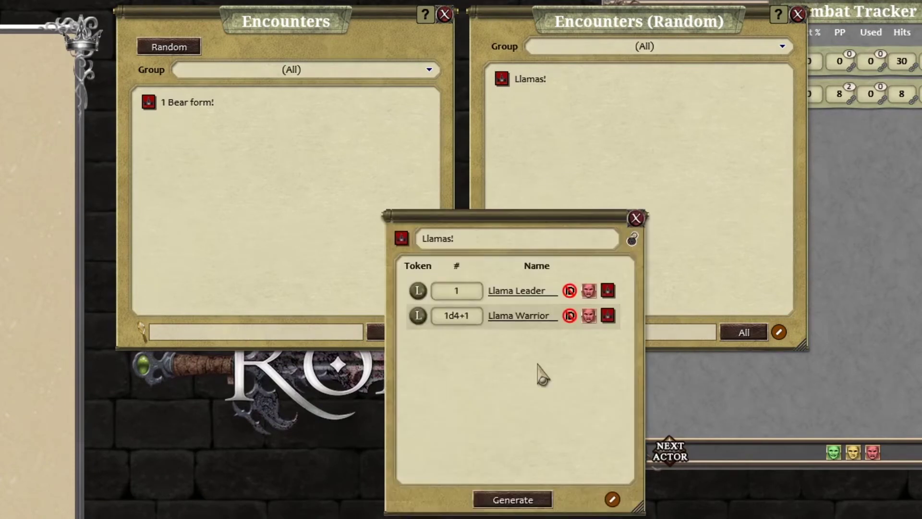
pyautogui.click(513, 500)
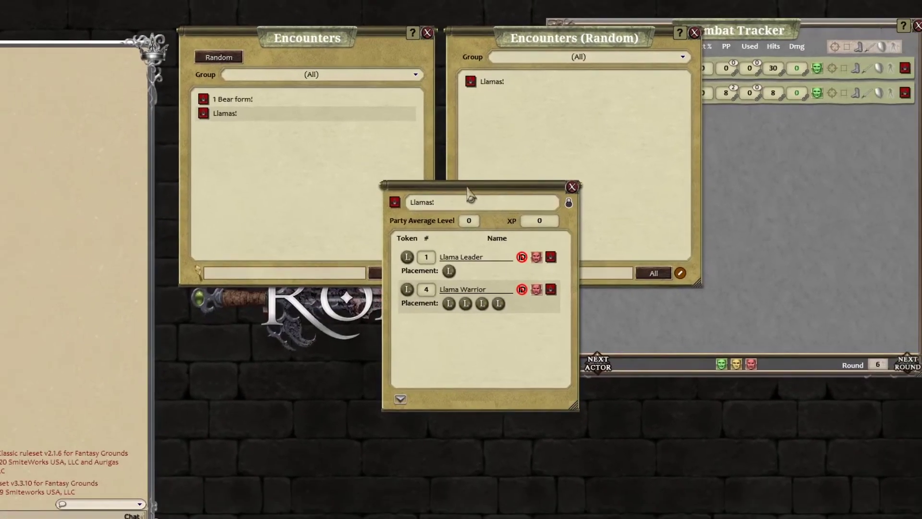
pyautogui.moveTo(497, 223); pyautogui.dragTo(6, 133)
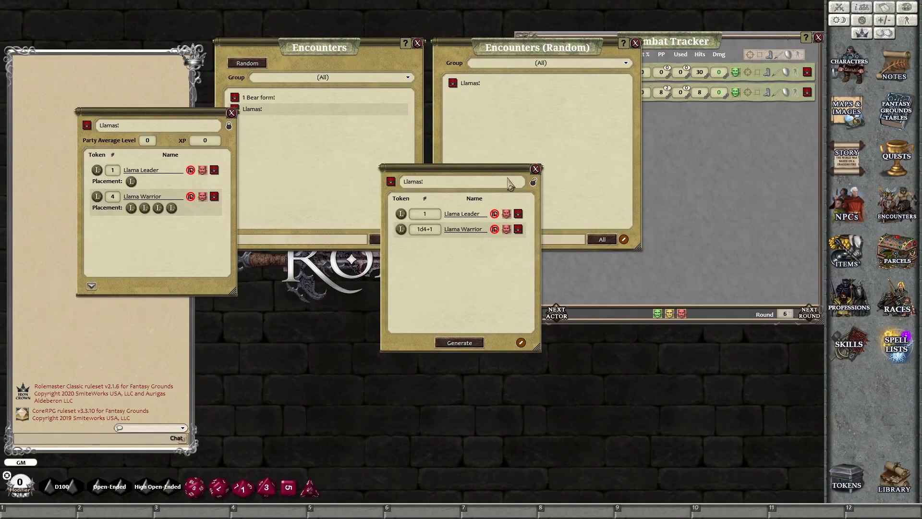
pyautogui.click(536, 169)
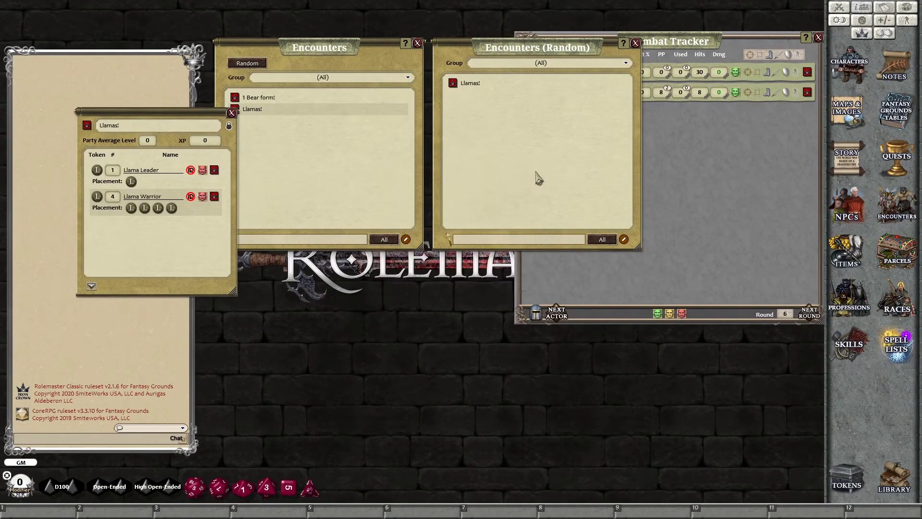
pyautogui.click(636, 43)
pyautogui.click(854, 113)
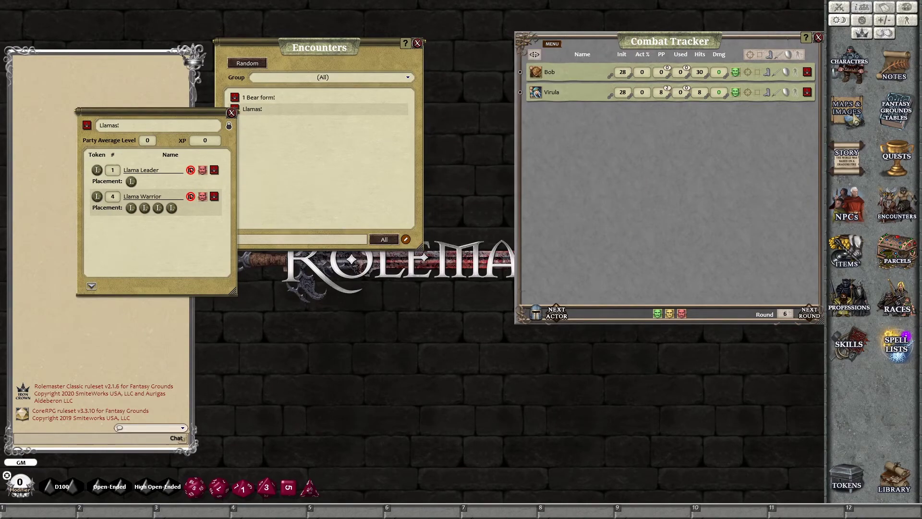
# Open the forest ford map and place the Llama Leader and four Llama Warrior tokens on it
pyautogui.click(609, 121)
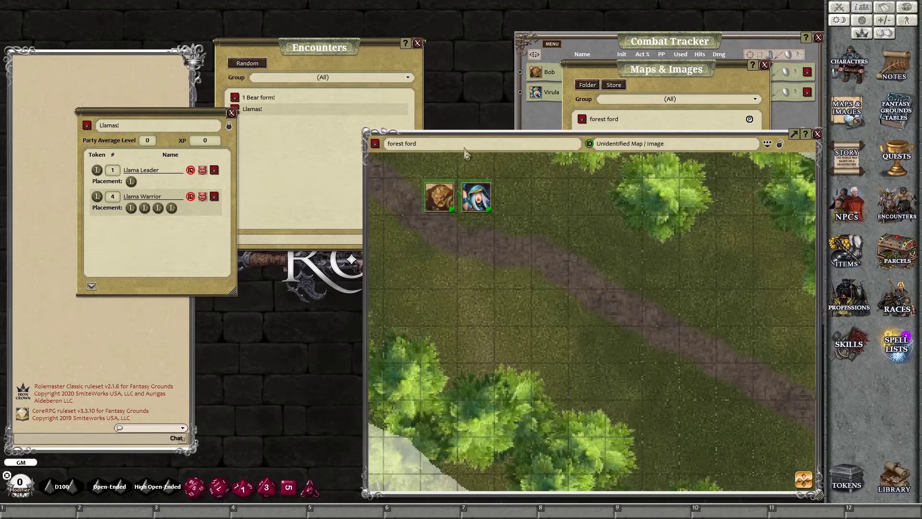
pyautogui.moveTo(131, 183)
pyautogui.mouseDown()
pyautogui.moveTo(456, 202)
pyautogui.moveTo(735, 178)
pyautogui.mouseUp()
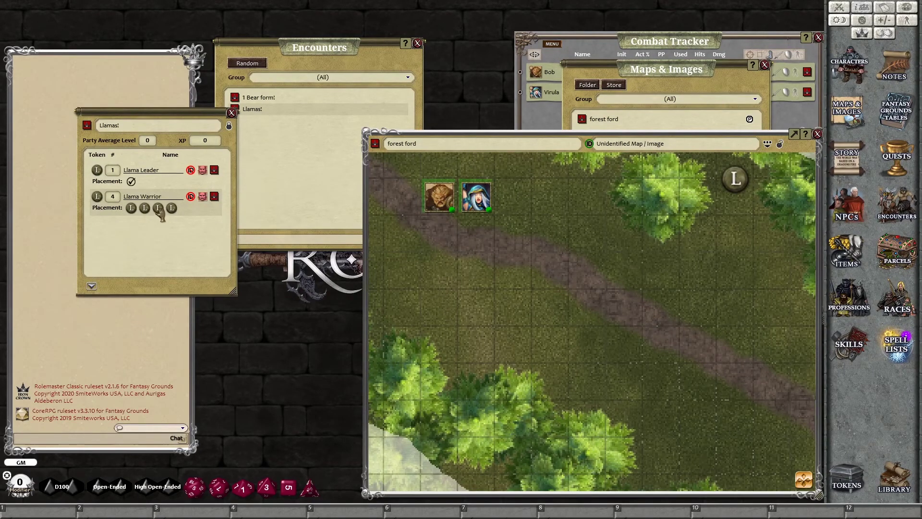
pyautogui.moveTo(172, 212); pyautogui.dragTo(755, 234)
pyautogui.moveTo(144, 207)
pyautogui.mouseDown()
pyautogui.moveTo(641, 451)
pyautogui.moveTo(663, 440)
pyautogui.mouseUp()
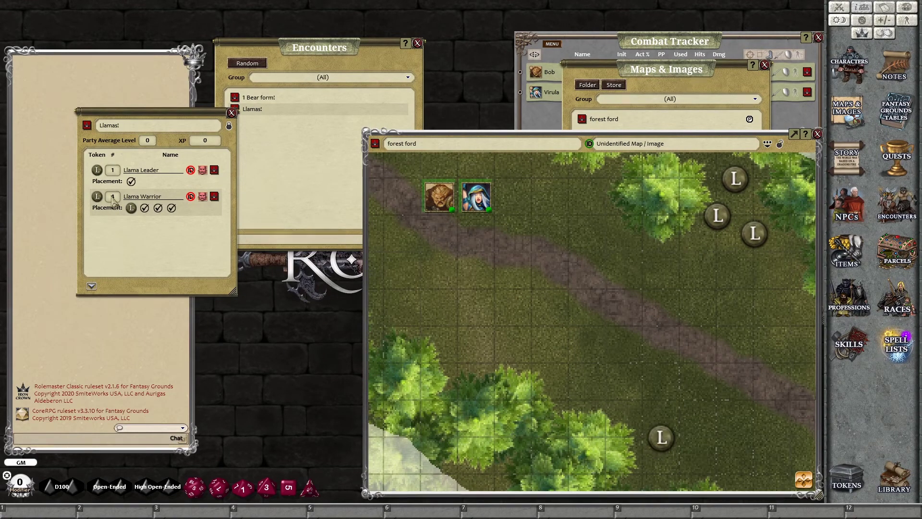
pyautogui.moveTo(130, 211); pyautogui.dragTo(649, 473)
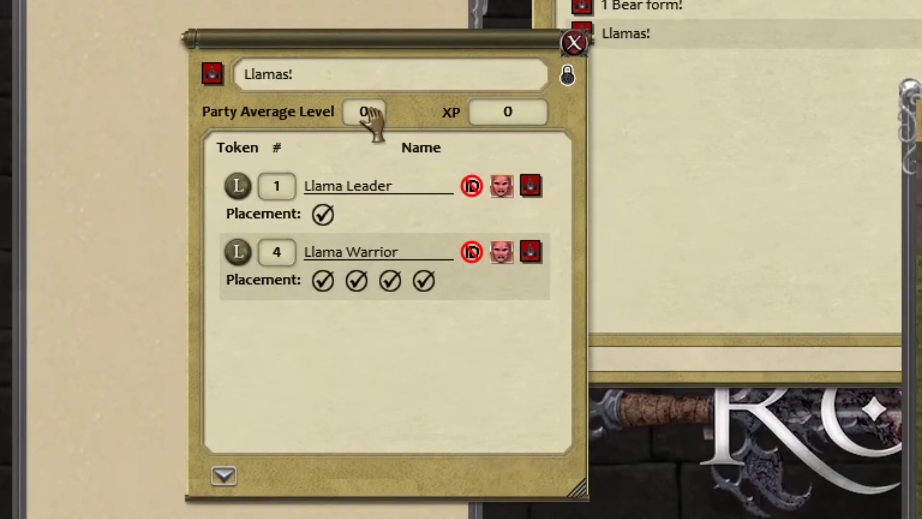
# Set Llamas! party average level to 2 and recalculate its XP to 930
pyautogui.click(569, 75)
pyautogui.click(371, 115)
pyautogui.write('2')
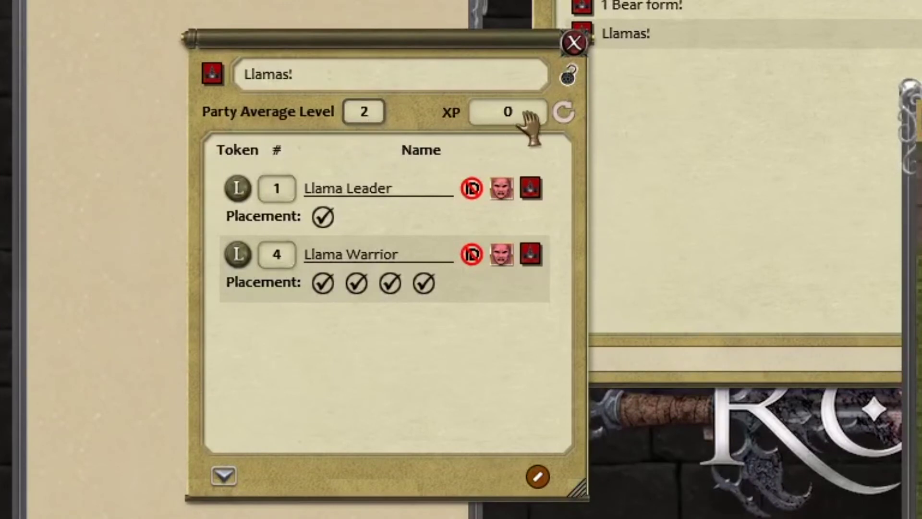
pyautogui.click(562, 113)
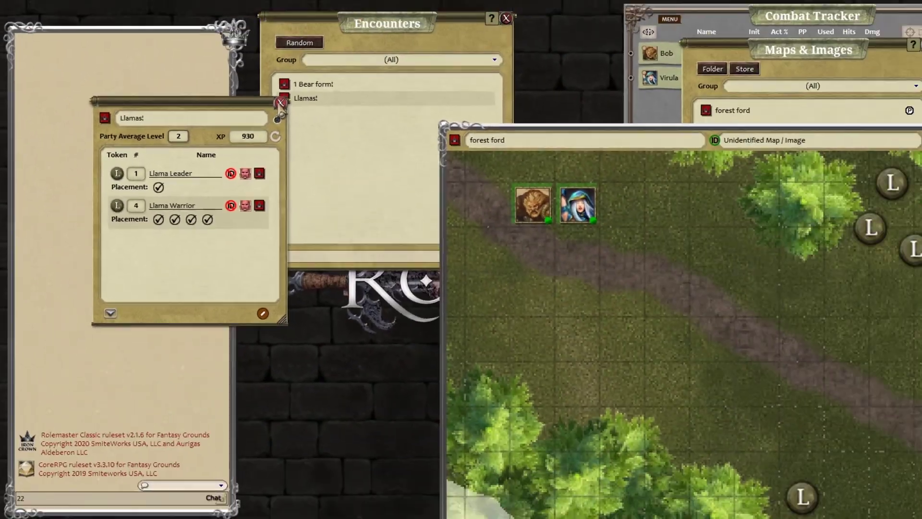
pyautogui.click(574, 43)
# Shift the forest ford map aside and reopen the Llamas! encounter from the Encounters list
pyautogui.moveTo(449, 138); pyautogui.dragTo(322, 106)
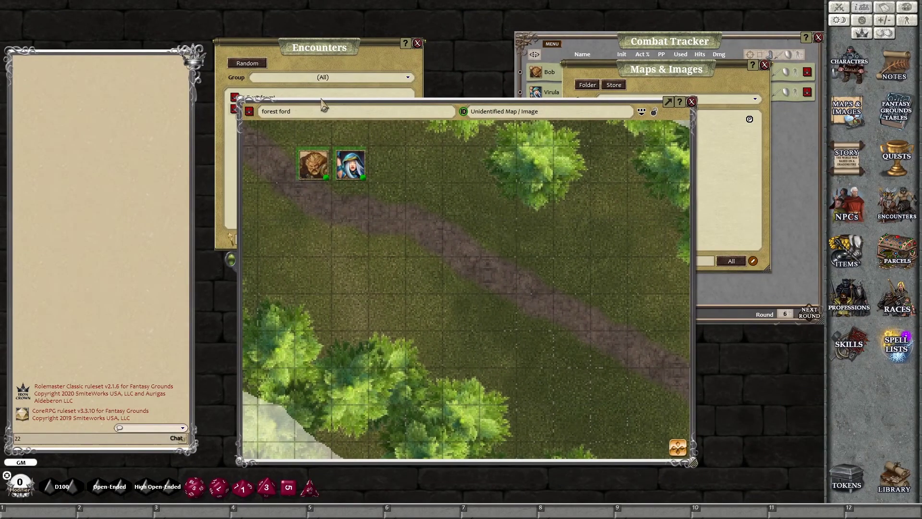
pyautogui.moveTo(578, 107); pyautogui.dragTo(453, 98)
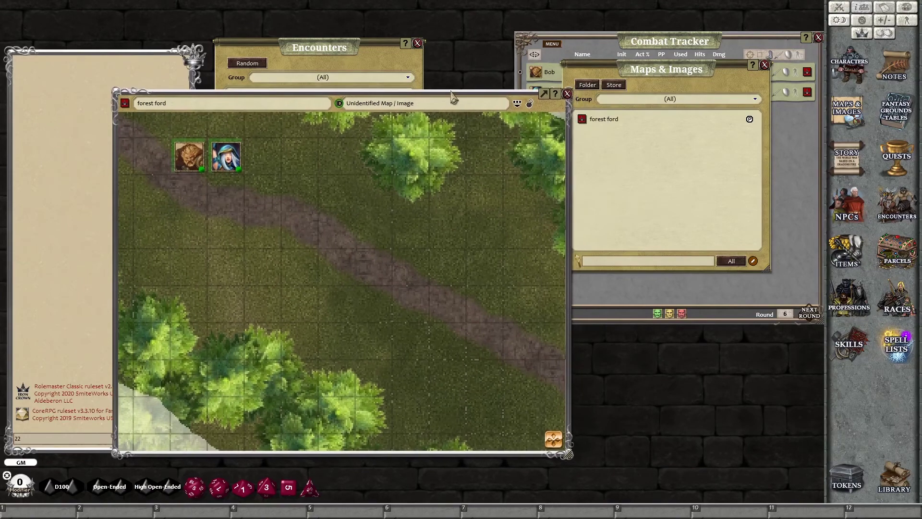
pyautogui.click(839, 9)
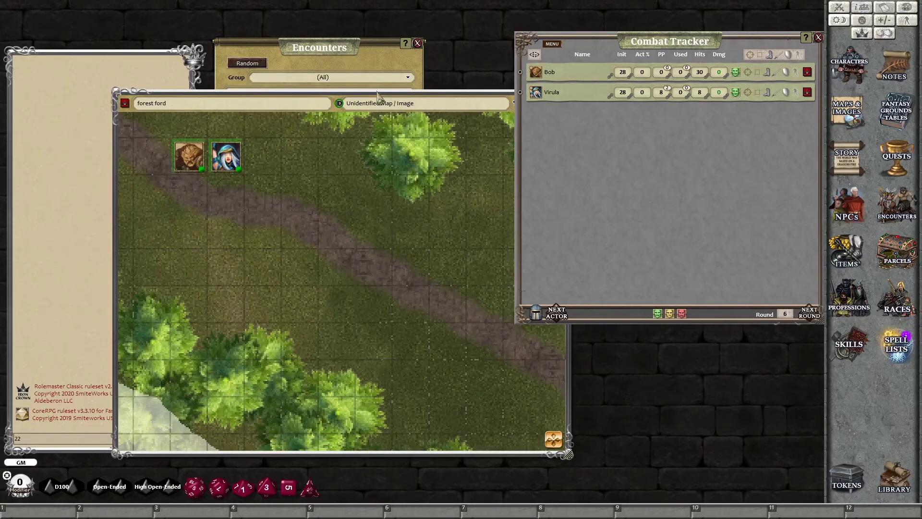
pyautogui.click(382, 65)
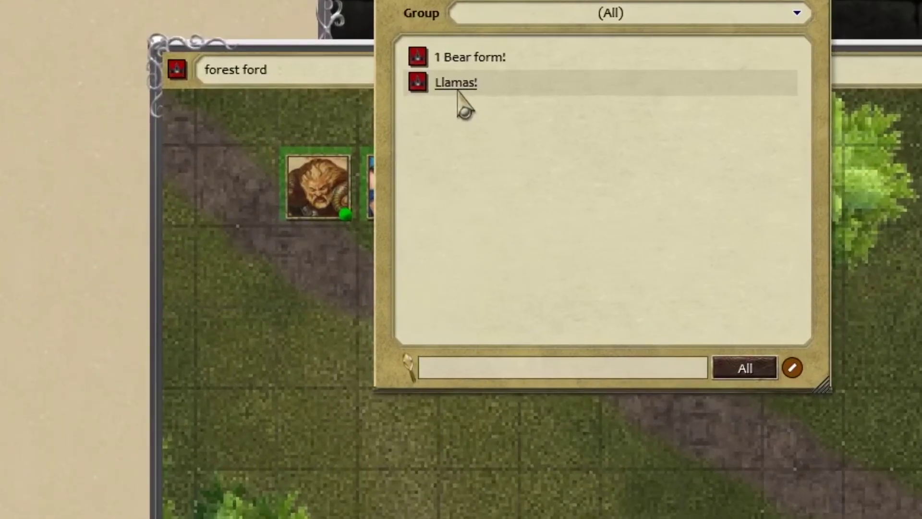
pyautogui.click(253, 111)
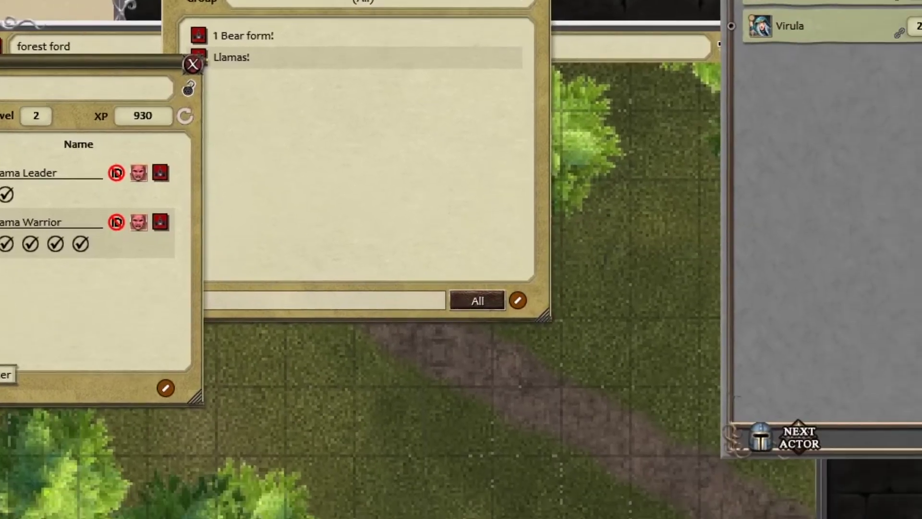
# Add the Llamas! encounter to the Combat Tracker and map, closing the encounter windows
pyautogui.click(105, 473)
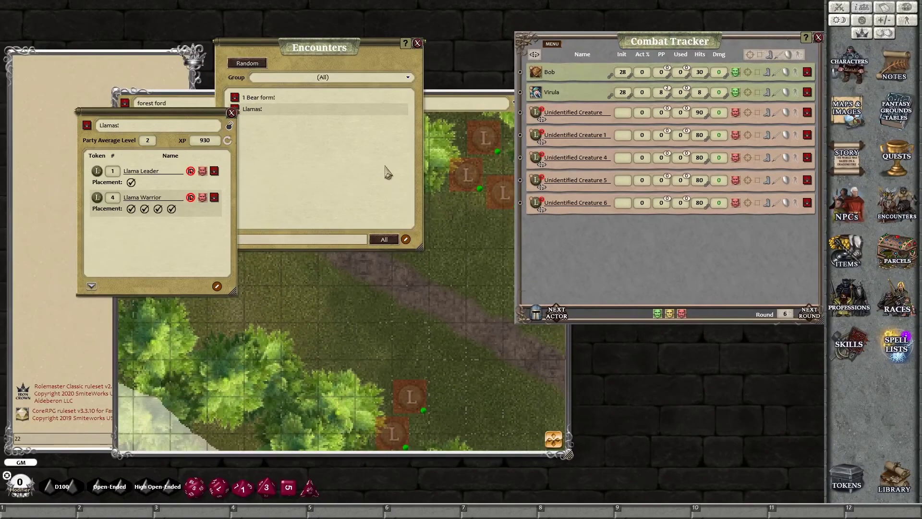
pyautogui.click(232, 113)
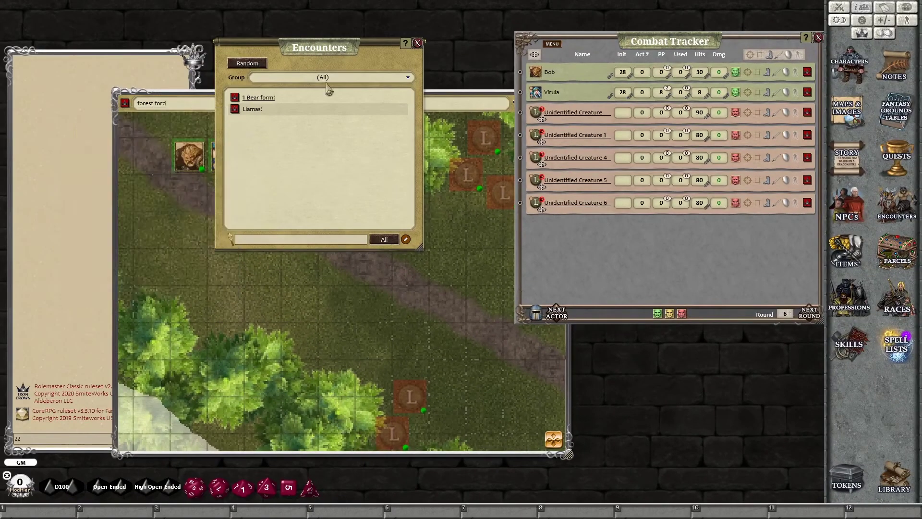
pyautogui.click(418, 44)
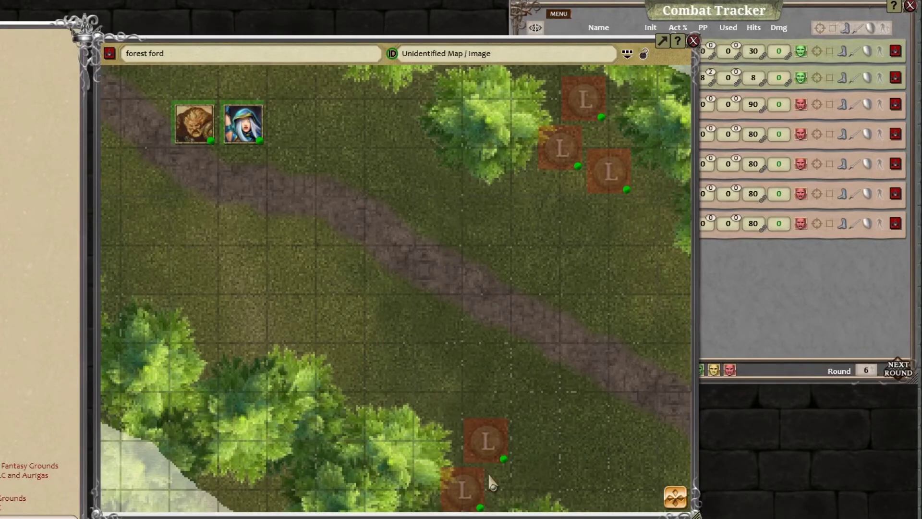
# In the Combat Tracker, reveal the llama tokens and identify the Llama Leader and Llama Warriors
pyautogui.click(738, 326)
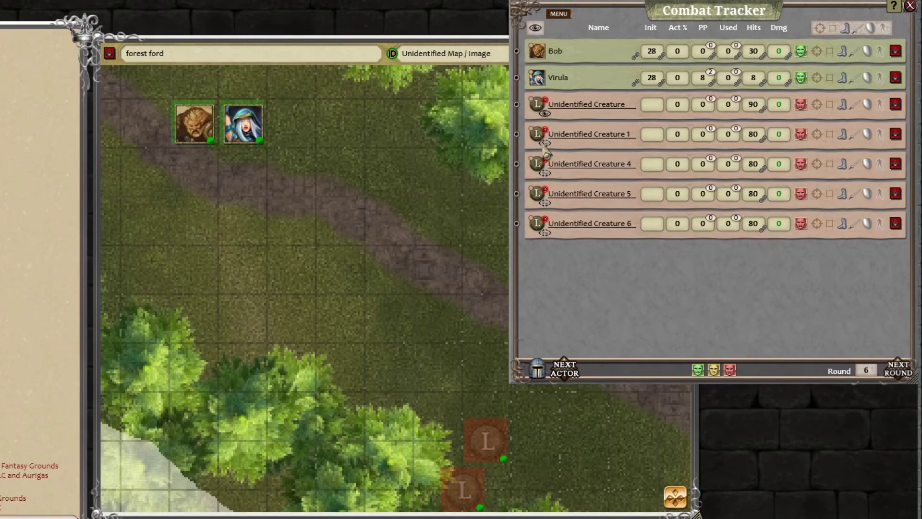
pyautogui.click(546, 144)
pyautogui.click(545, 173)
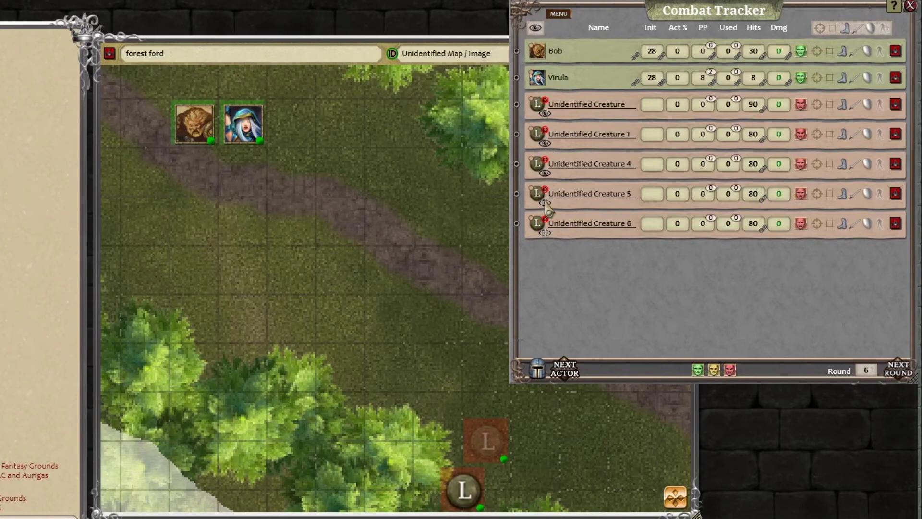
pyautogui.click(545, 202)
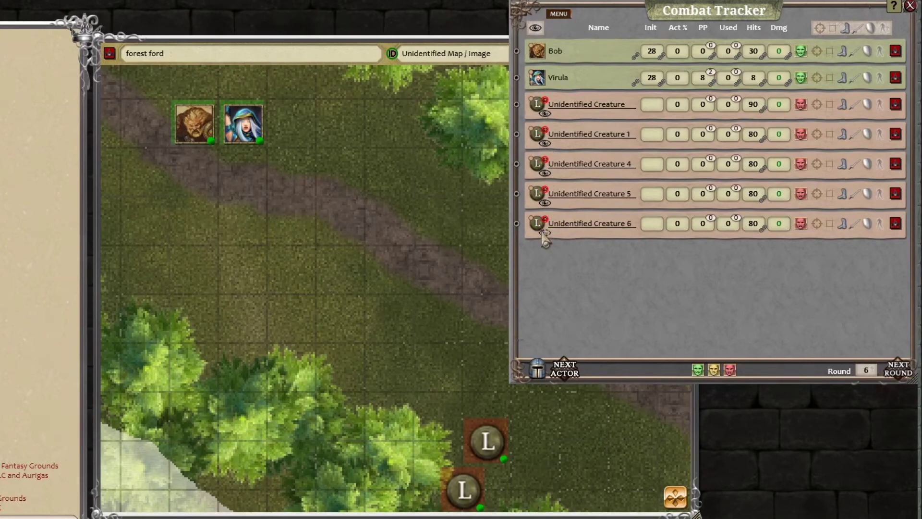
pyautogui.click(546, 106)
pyautogui.click(545, 132)
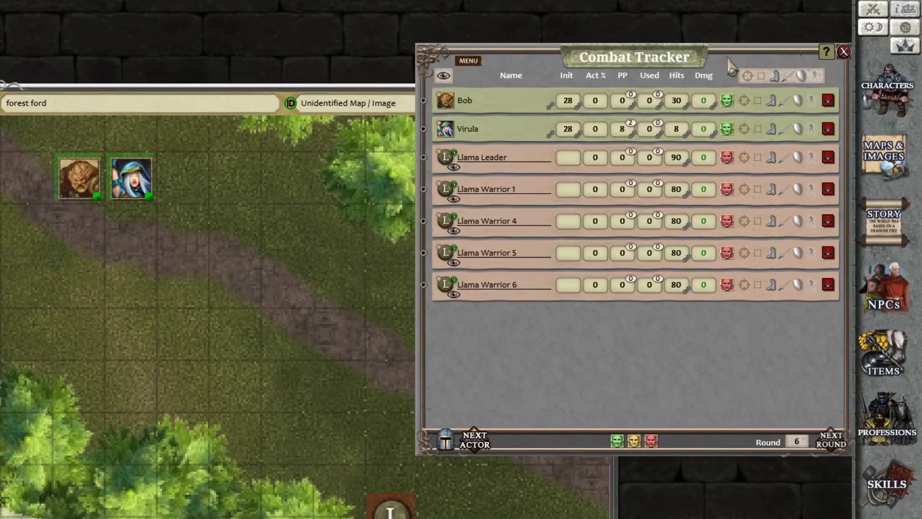
# Reposition the Combat Tracker and open the Party Sheet beside it
pyautogui.moveTo(728, 55); pyautogui.dragTo(674, 32)
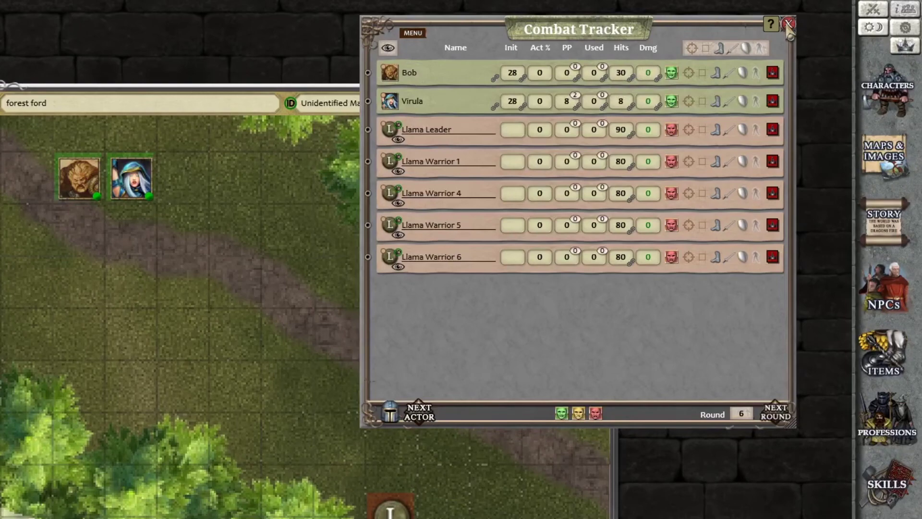
pyautogui.click(904, 10)
pyautogui.moveTo(291, 60); pyautogui.dragTo(364, 156)
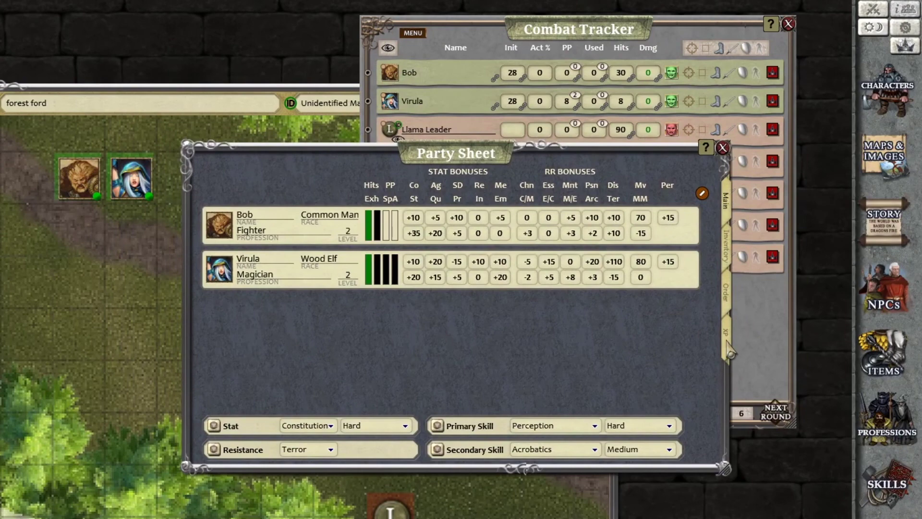
# Add Llamas! to the Party Sheet's XP list and award its 930 XP to both characters
pyautogui.click(729, 349)
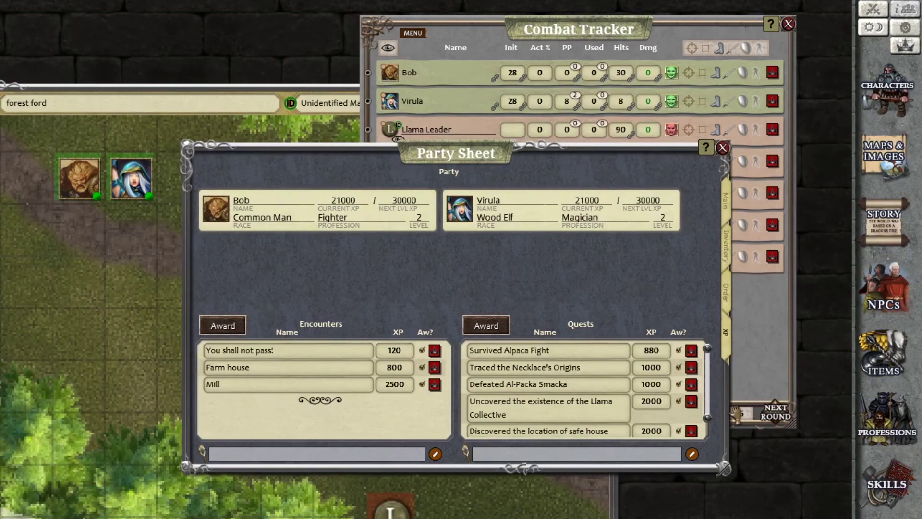
pyautogui.press('F1')
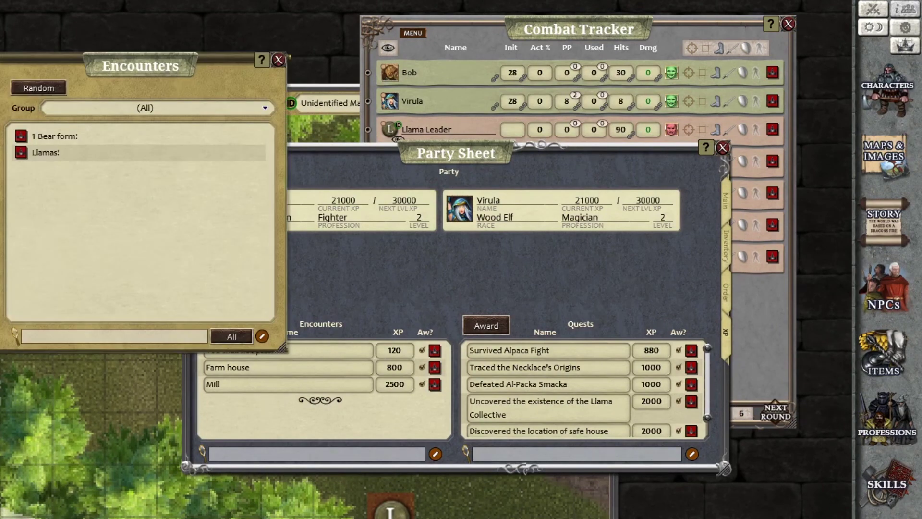
pyautogui.moveTo(21, 155); pyautogui.dragTo(272, 406)
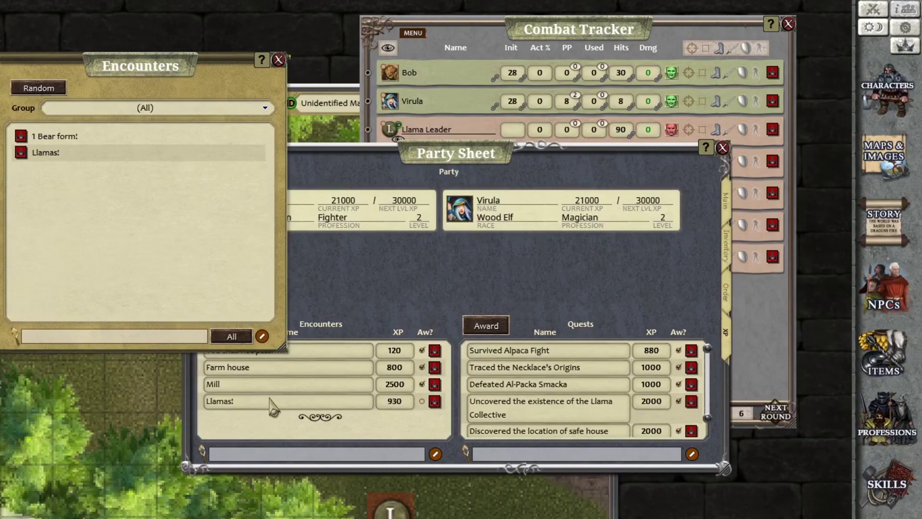
pyautogui.click(278, 60)
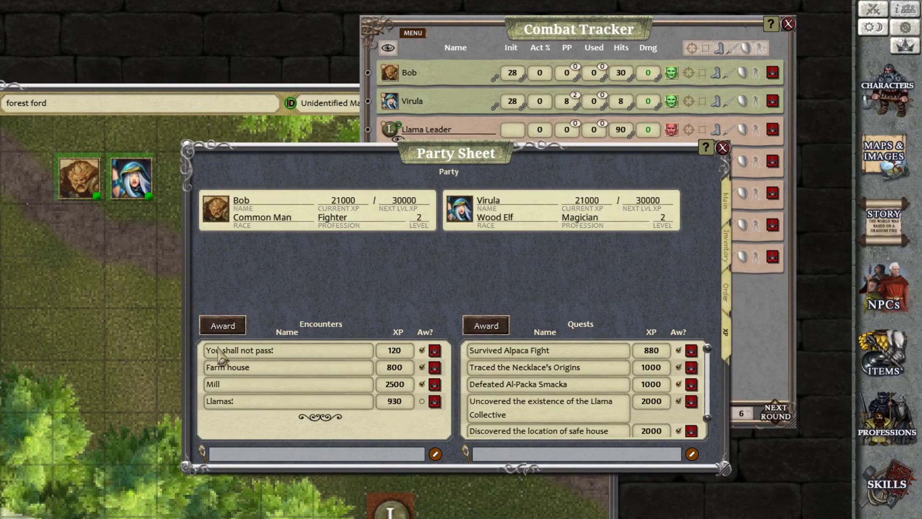
pyautogui.click(222, 327)
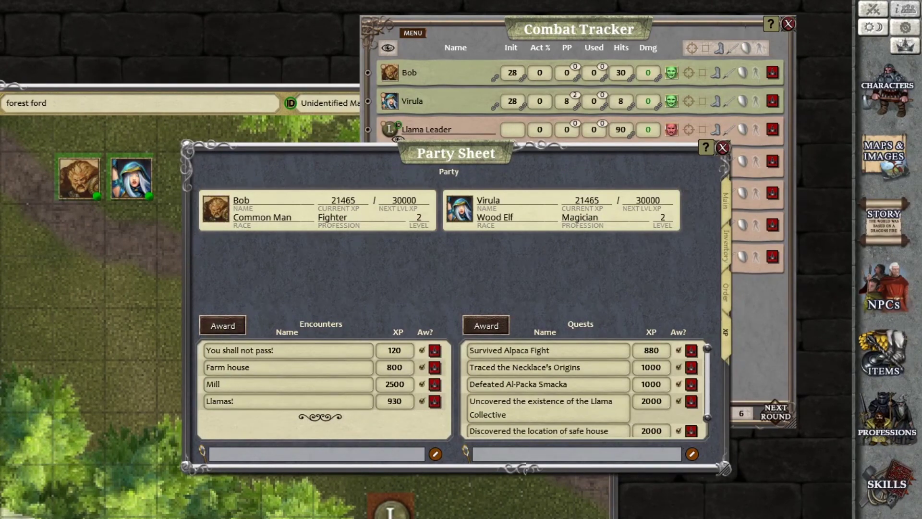